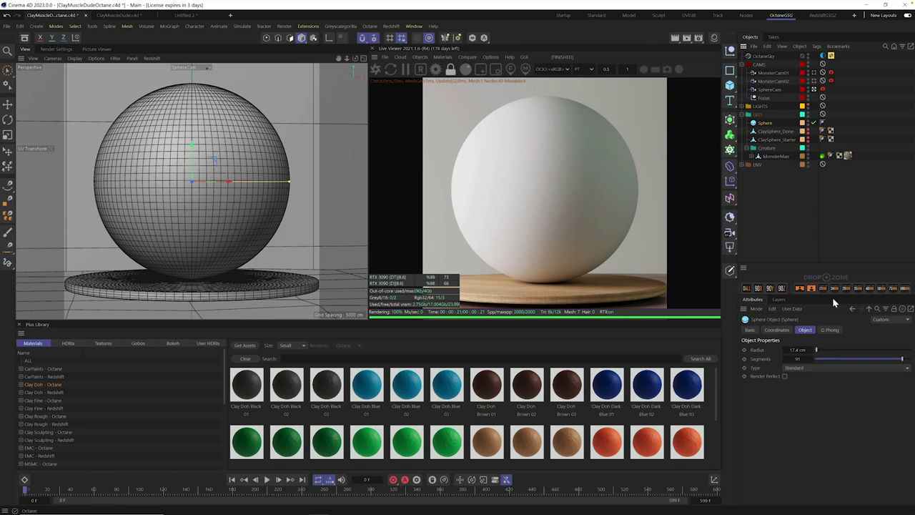
Set the Sphere's Segments to 97 and its Type to Hexahedron
left_click_drag(836, 363, 908, 373)
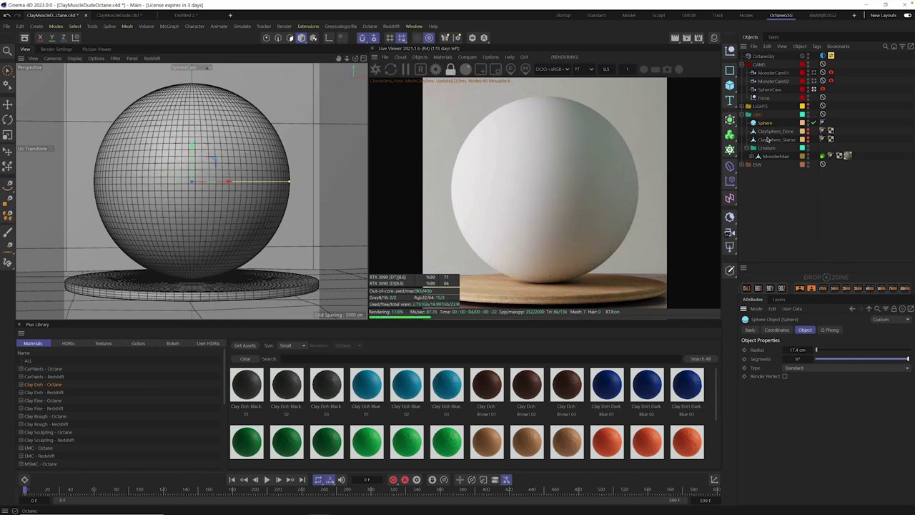
left_click(810, 368)
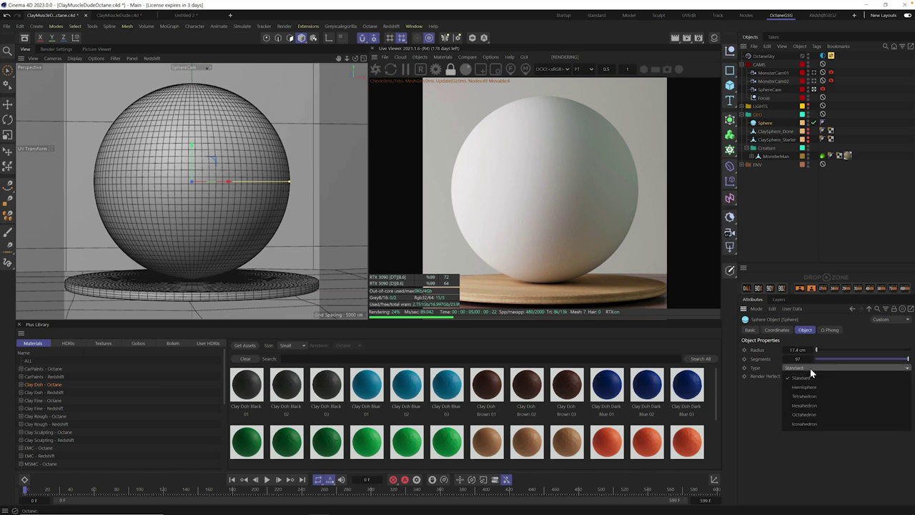
left_click(822, 405)
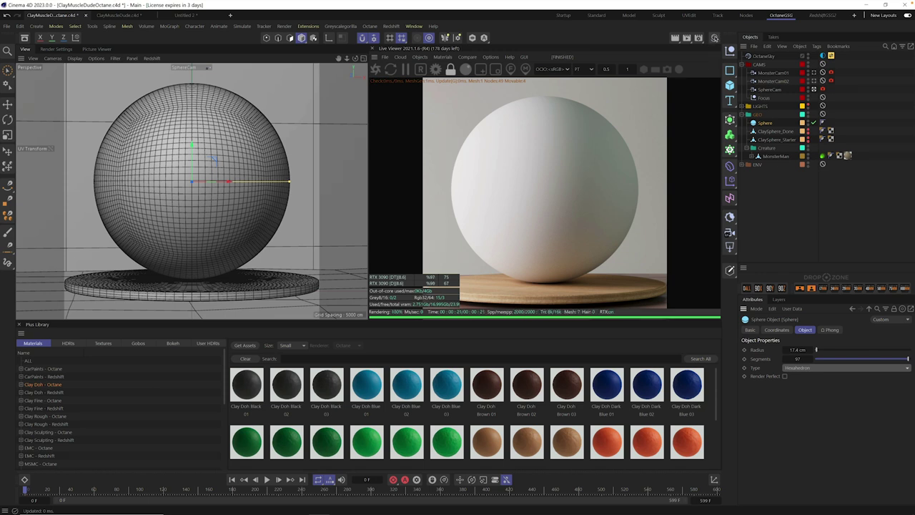
Create a new Octane Glossy Material in the Live Viewer and apply it to the Sphere
left_click(714, 38)
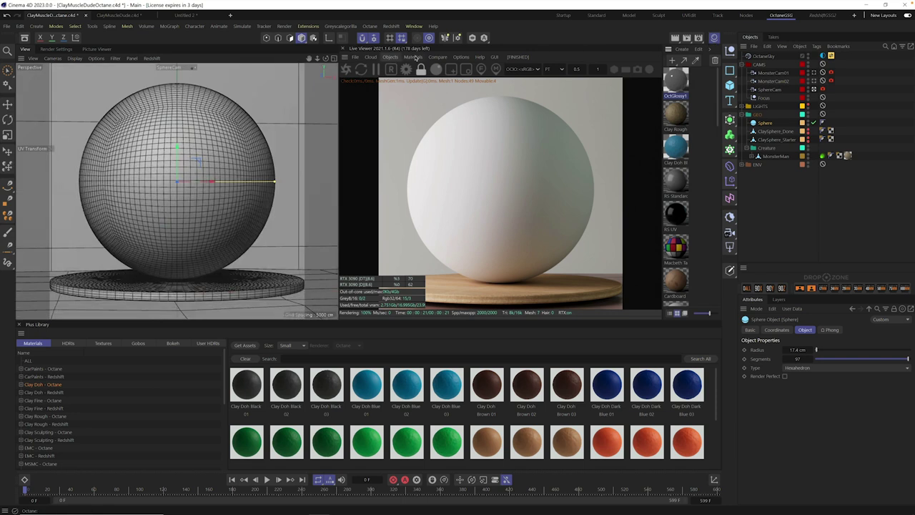
left_click(413, 57)
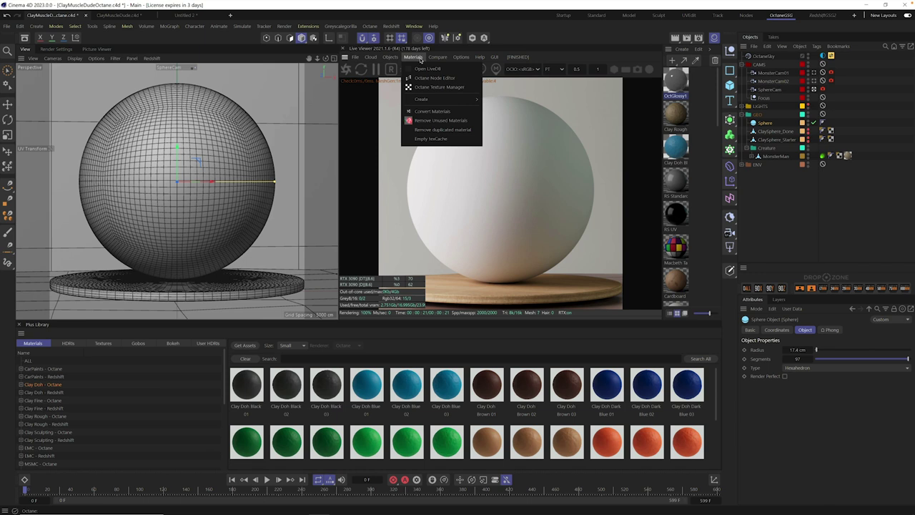
mouse_move(435, 100)
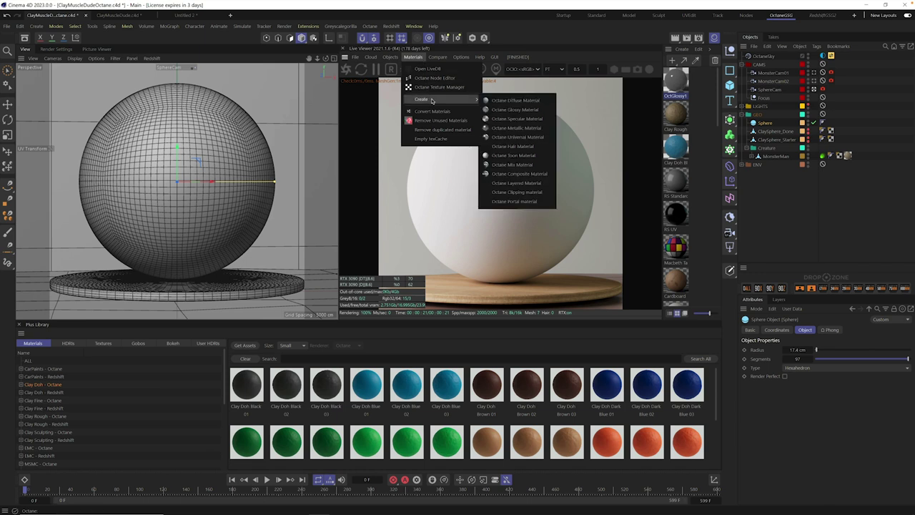
left_click(527, 109)
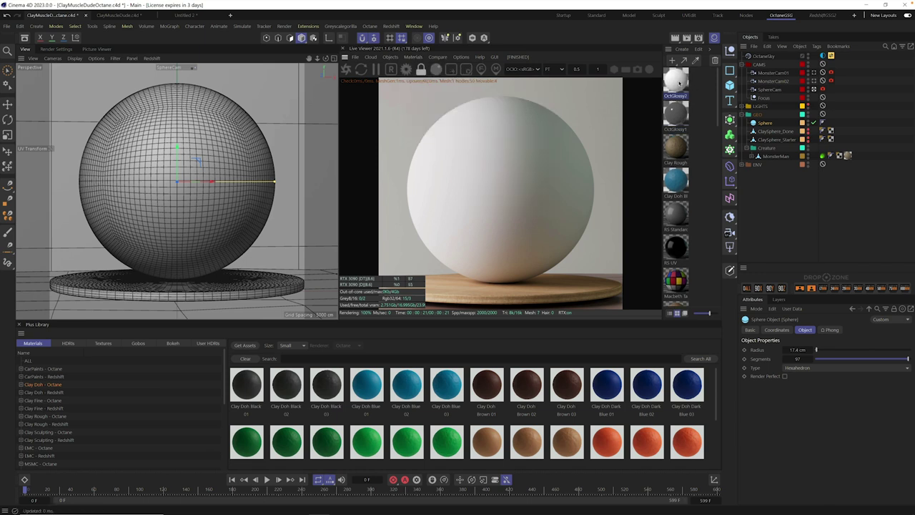
left_click_drag(680, 86, 771, 129)
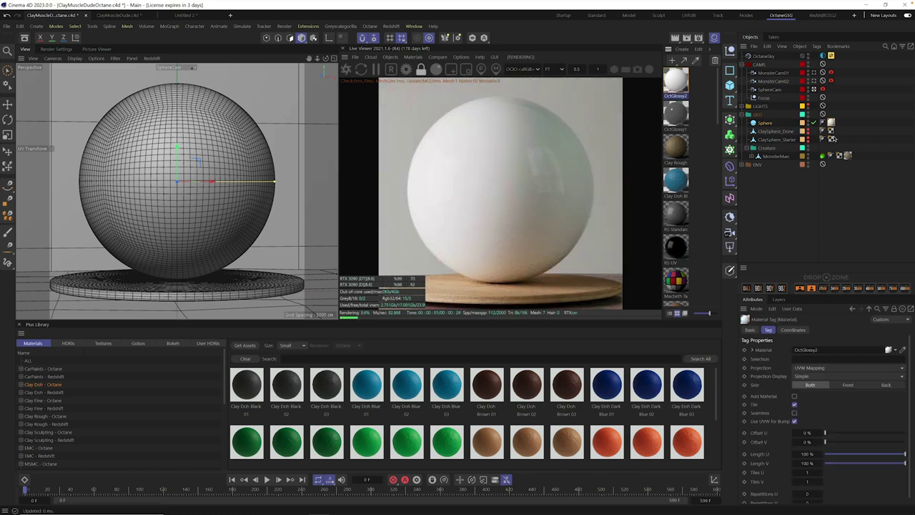
Set the OctGlossy2 material's Diffuse colour to dark grey (about 0.0995 RGB)
double_click(831, 123)
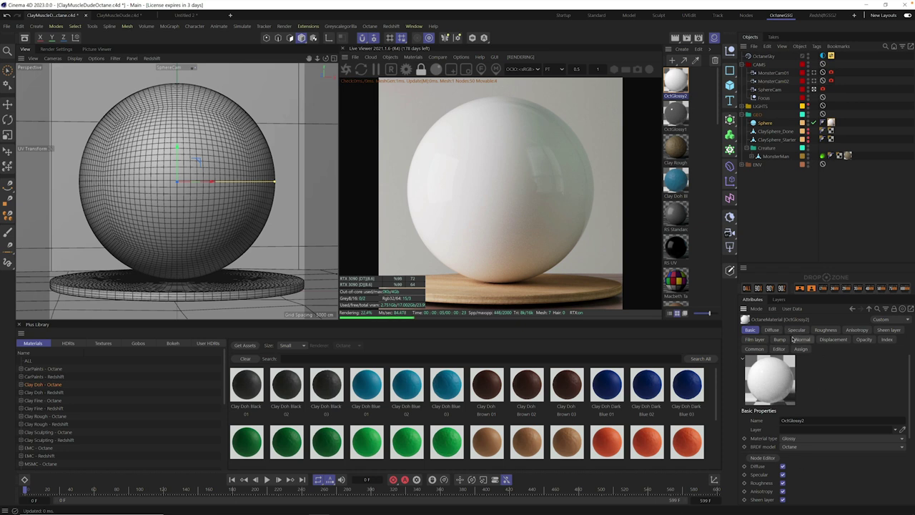
left_click(771, 330)
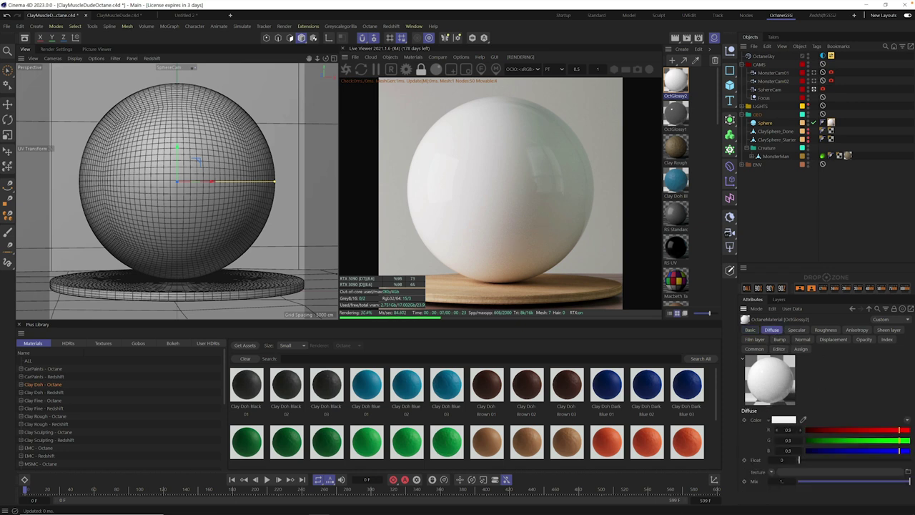
left_click(784, 421)
left_click_drag(720, 487, 693, 480)
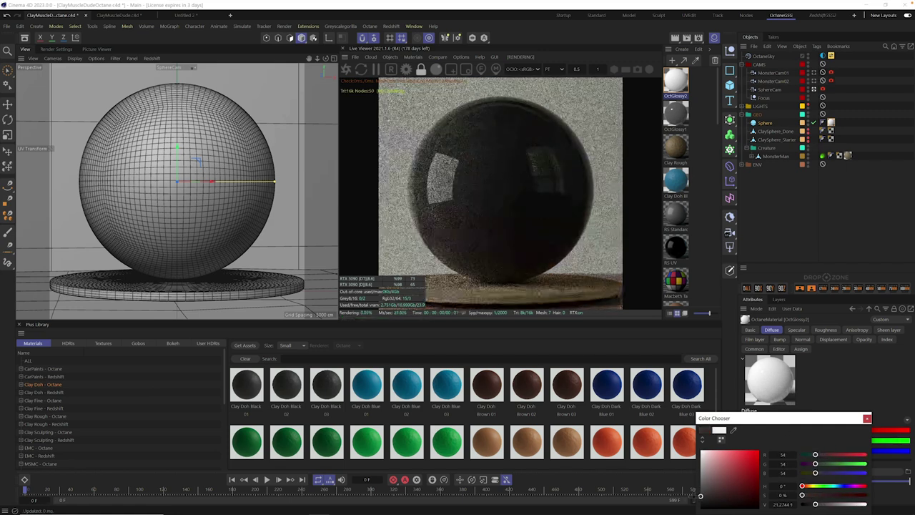
left_click(867, 418)
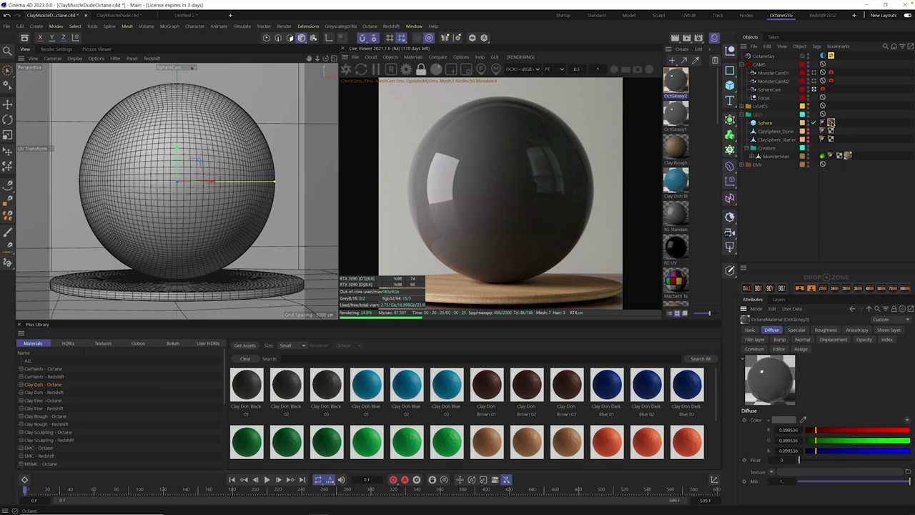
Open the OctGlossy2 material in the Octane Node Editor
left_click(831, 123)
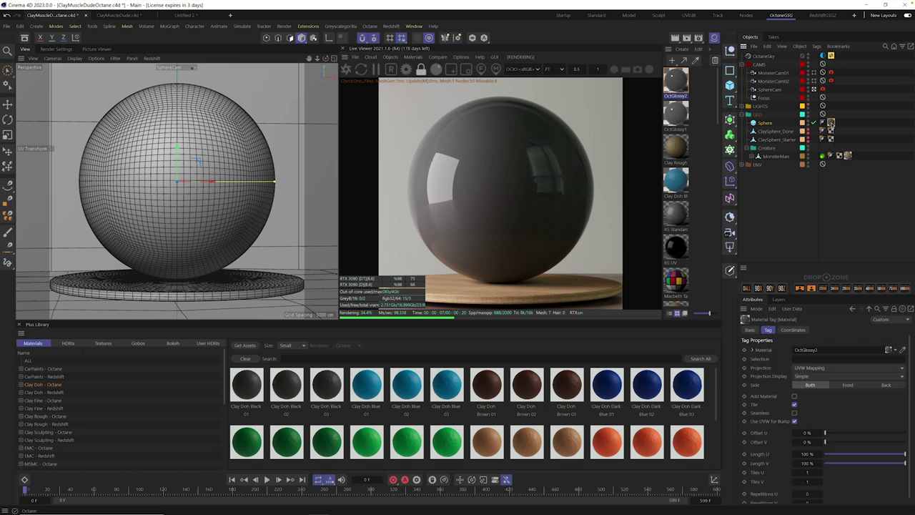
double_click(831, 125)
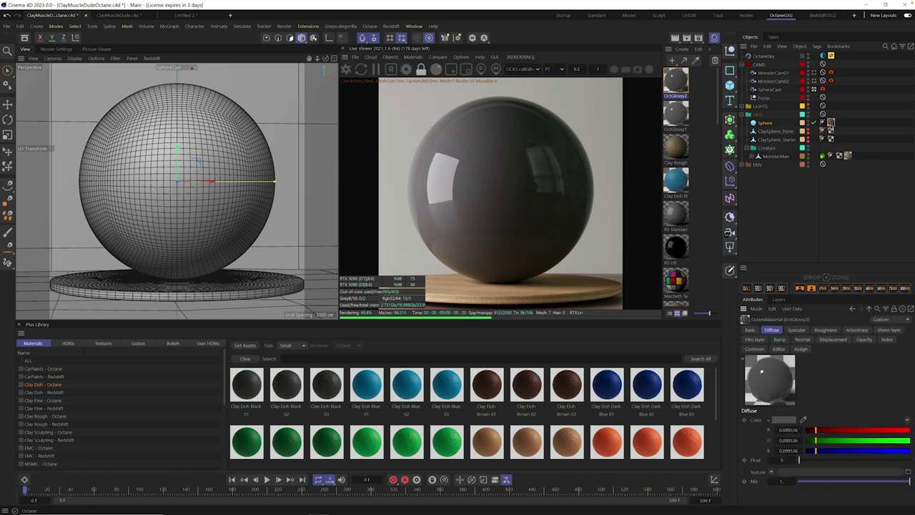
left_click(751, 331)
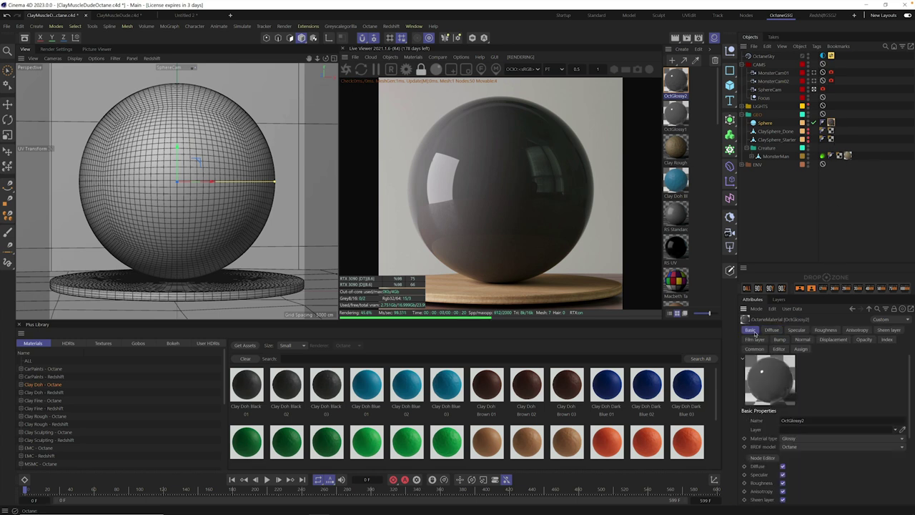
left_click(763, 458)
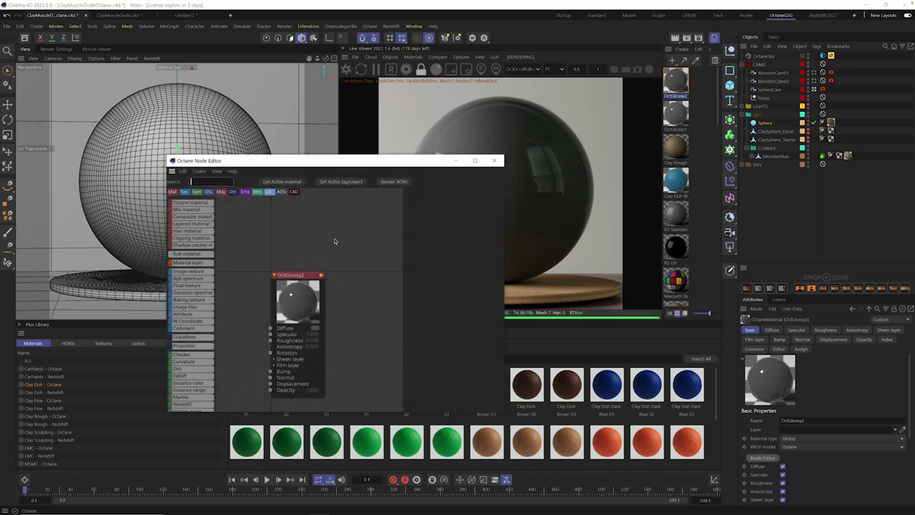
left_click_drag(331, 164, 329, 92)
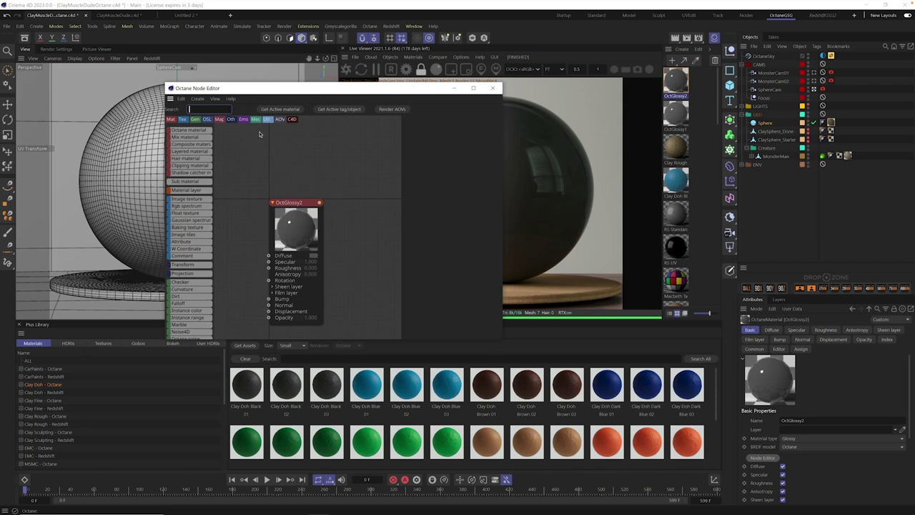
Add a Displacement node and a Noise node to the material graph via the node search
left_click(211, 110)
type("di")
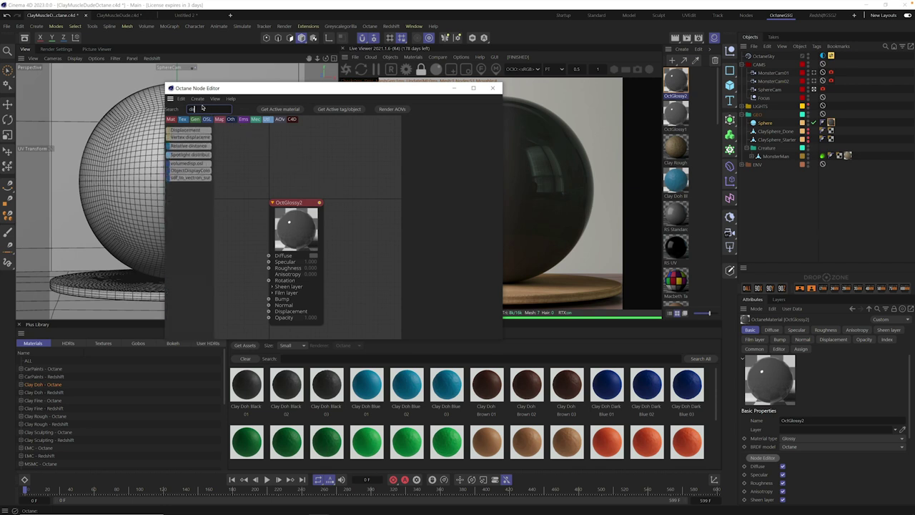
type("s")
left_click_drag(188, 130, 240, 274)
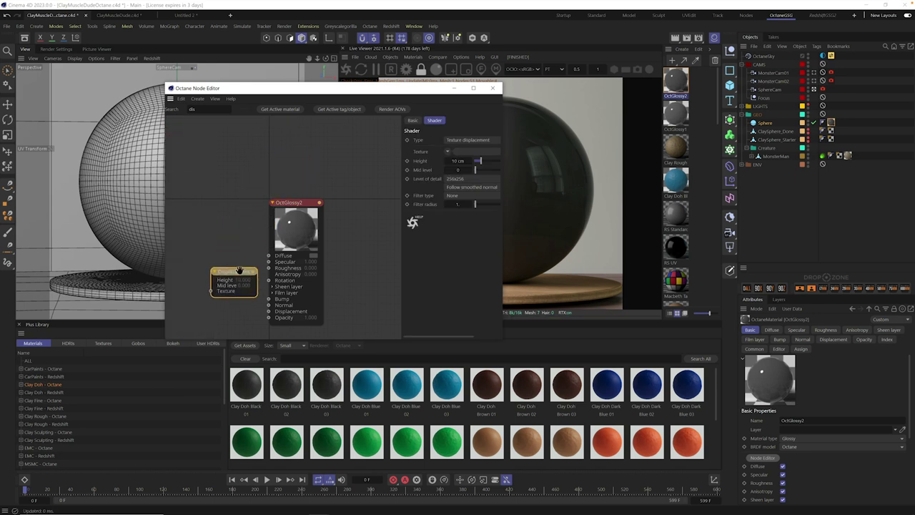
left_click(206, 109)
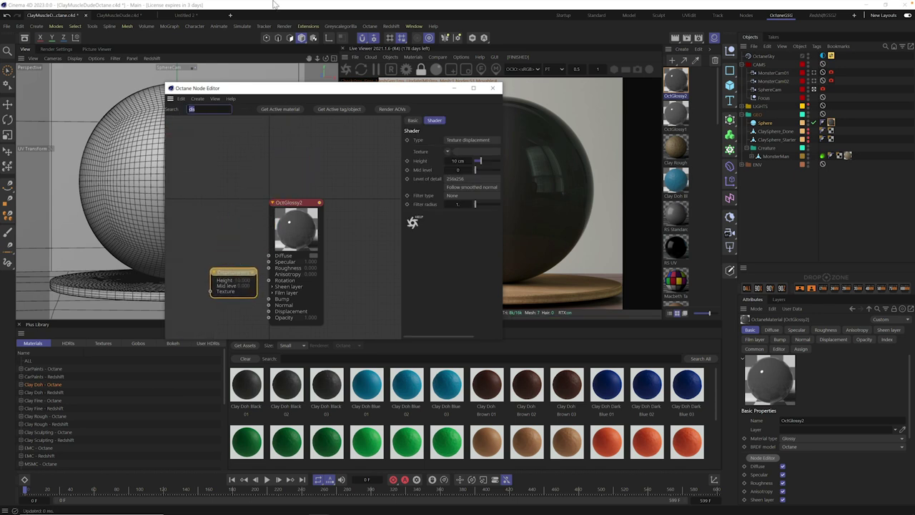
key("BackSpace")
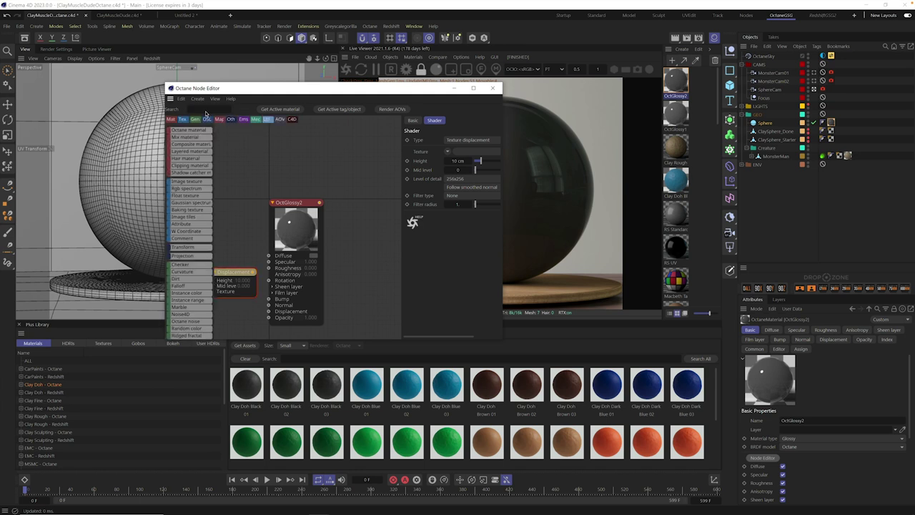
left_click(210, 109)
type("no")
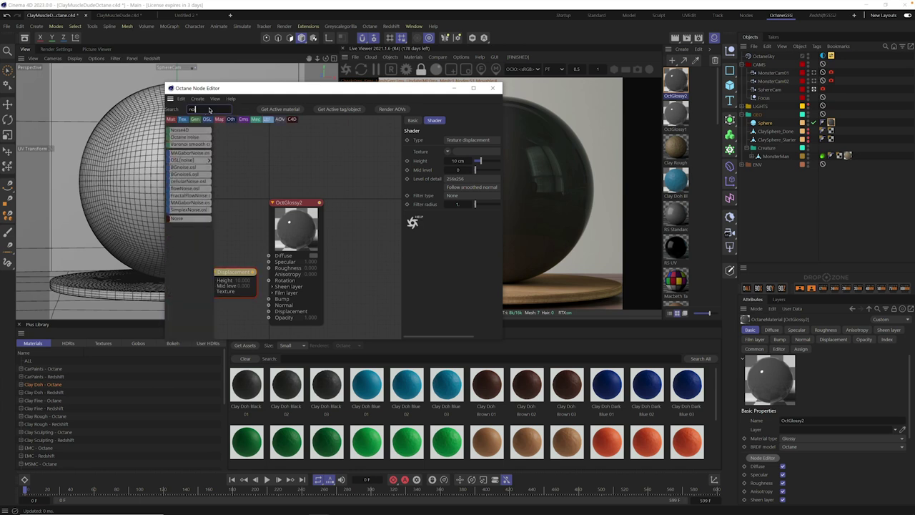
type("i")
left_click_drag(191, 138, 243, 172)
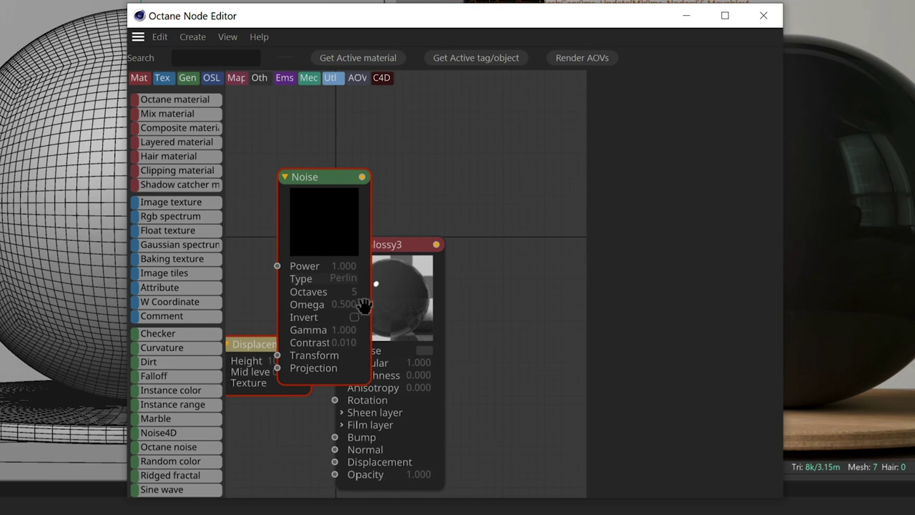
left_click(201, 59)
type("image")
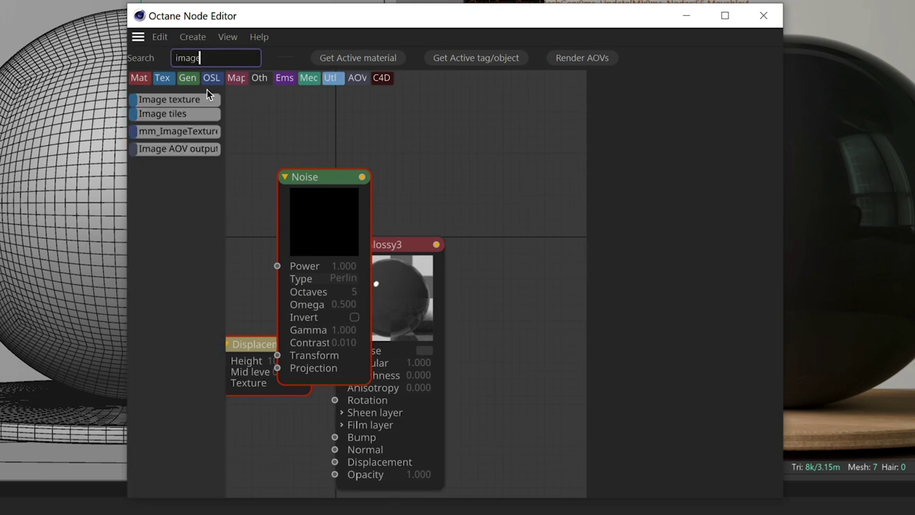
left_click_drag(164, 104, 312, 136)
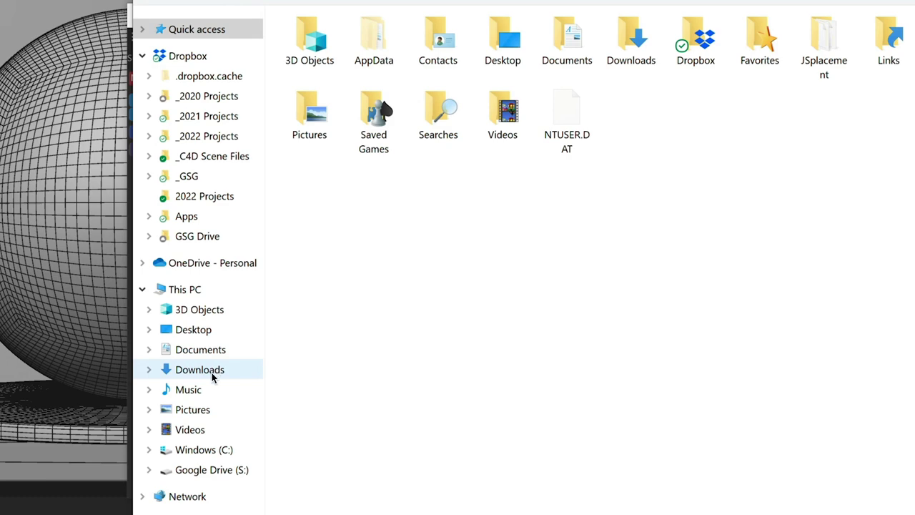
left_click(208, 332)
left_click(341, 187)
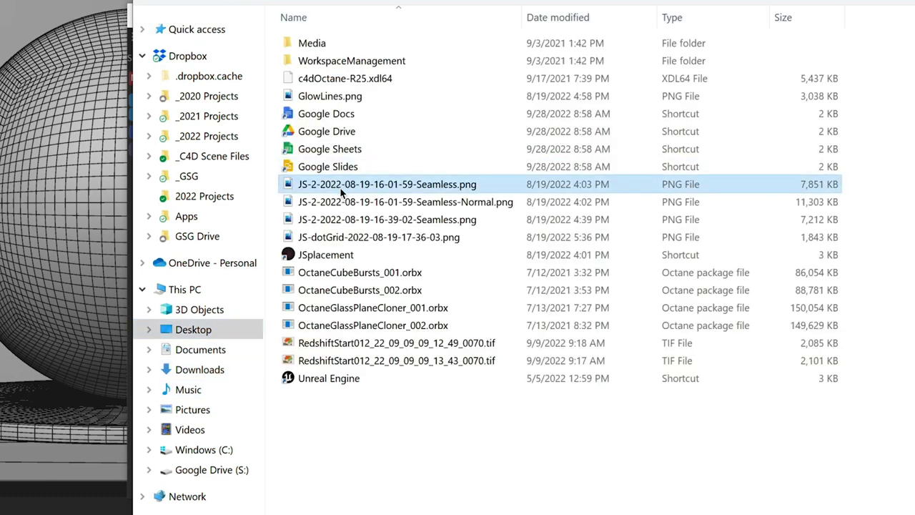
key("Return")
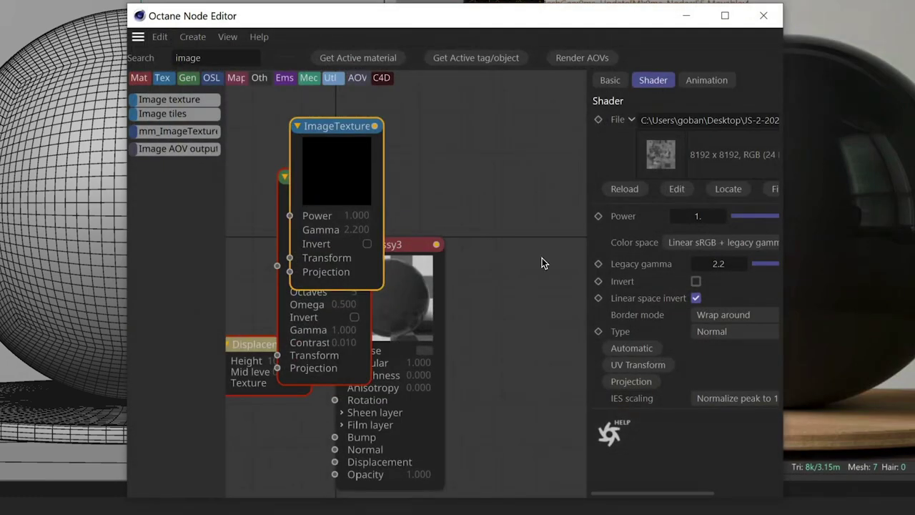
Rearrange the ImageTexture, Noise and Displacement nodes in the graph
left_click_drag(345, 131, 209, 144)
left_click_drag(317, 176, 320, 171)
left_click_drag(244, 345, 246, 404)
Wire Noise into the Texture displacement's Texture port, and that into OctGlossy2's Displacement input
left_click(316, 341)
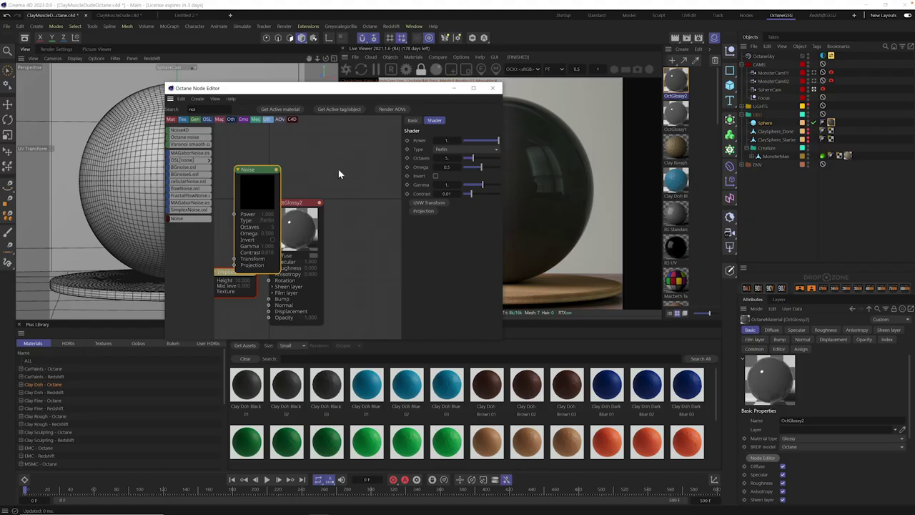
left_click(339, 174)
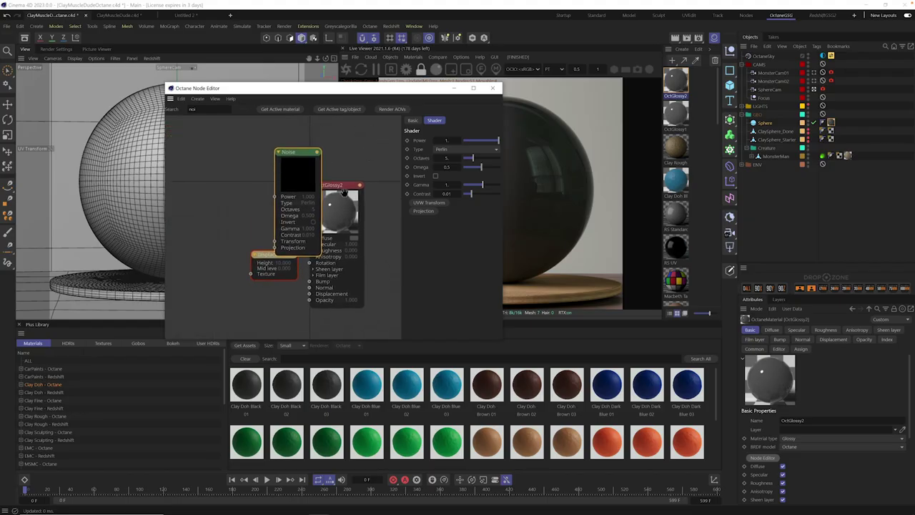
scroll(308, 160, "down", 5)
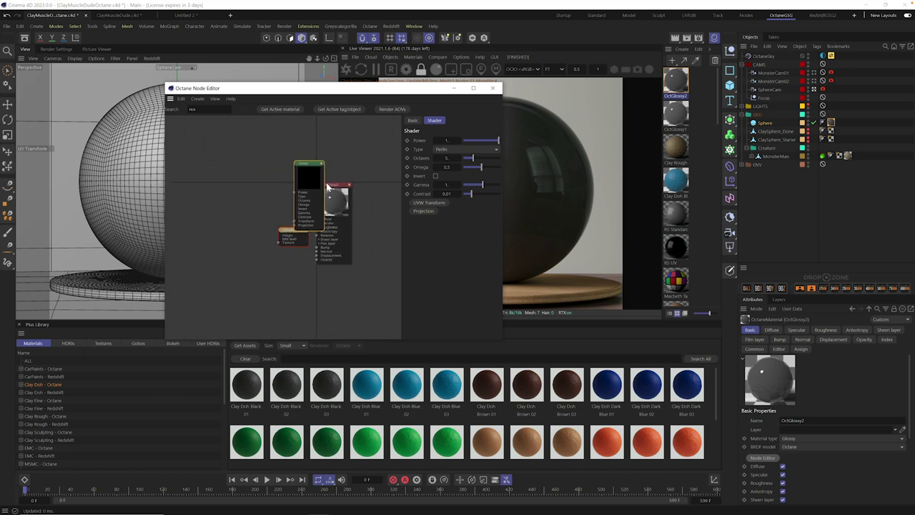
scroll(354, 175, "up", 2)
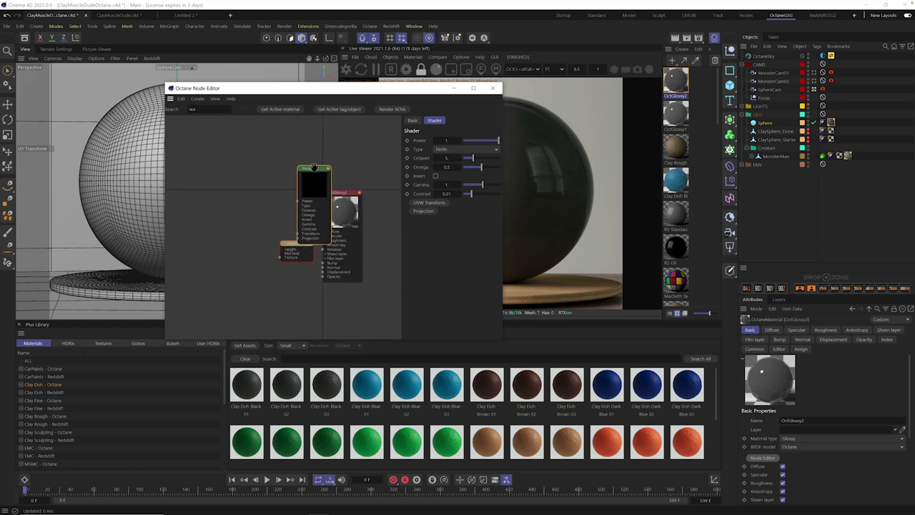
left_click_drag(277, 189, 253, 234)
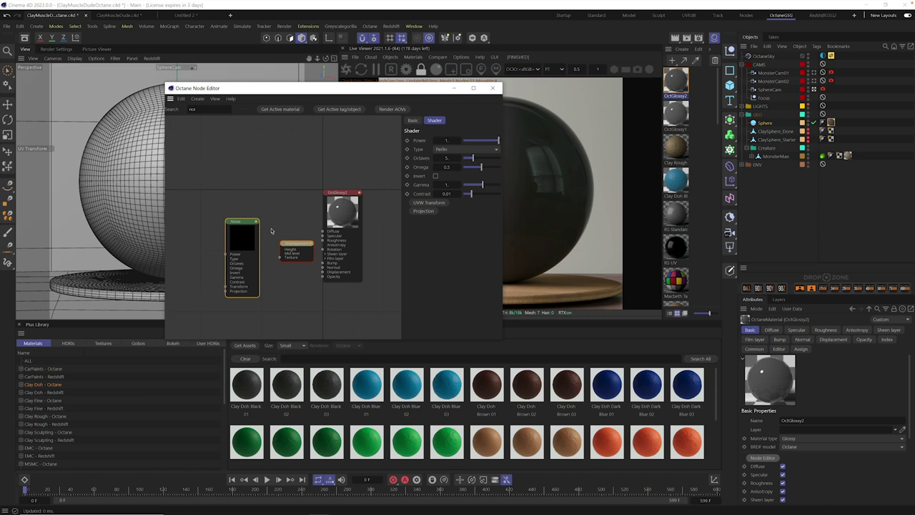
left_click_drag(257, 223, 281, 264)
left_click(302, 254)
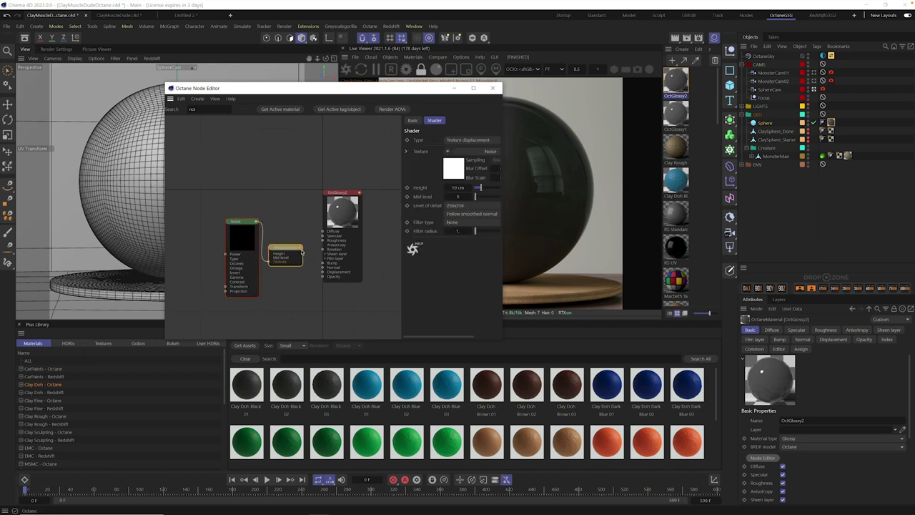
left_click_drag(301, 255, 324, 278)
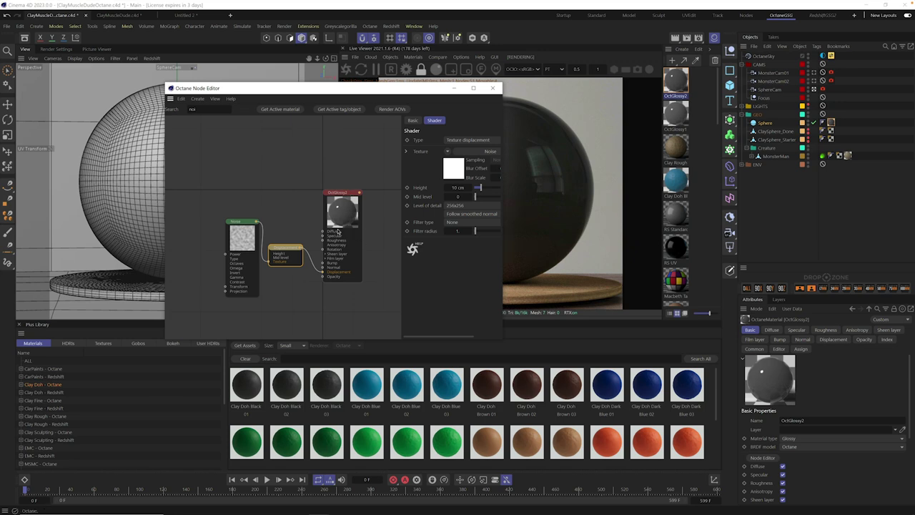
left_click_drag(236, 88, 133, 102)
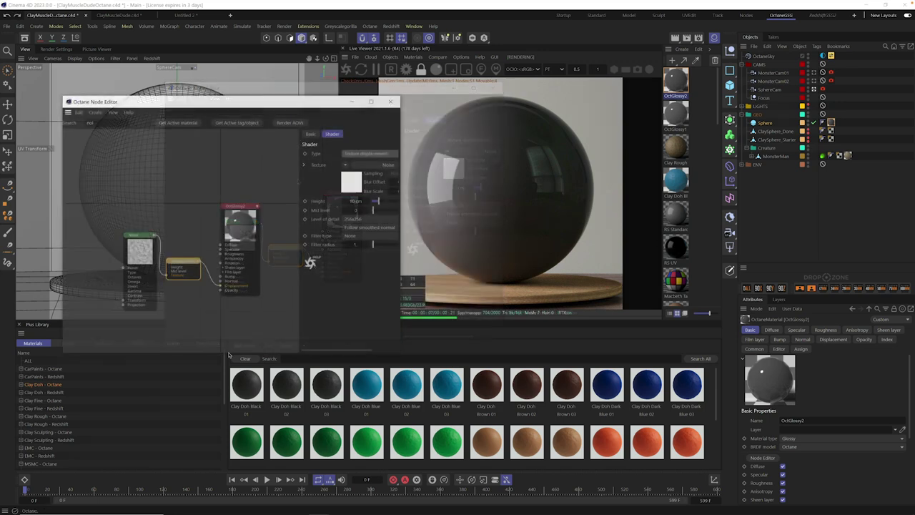
Make the displacement node Vertex displacement with a 2 cm Height
left_click(184, 270)
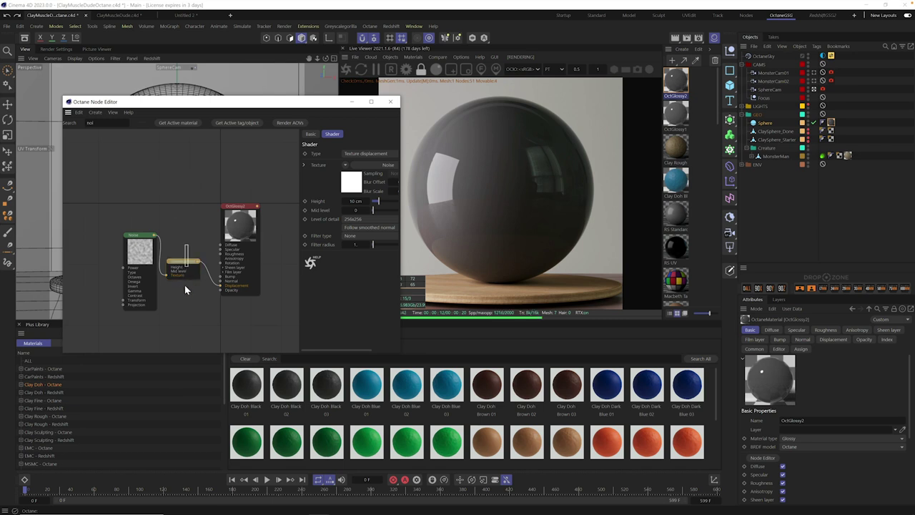
left_click(365, 155)
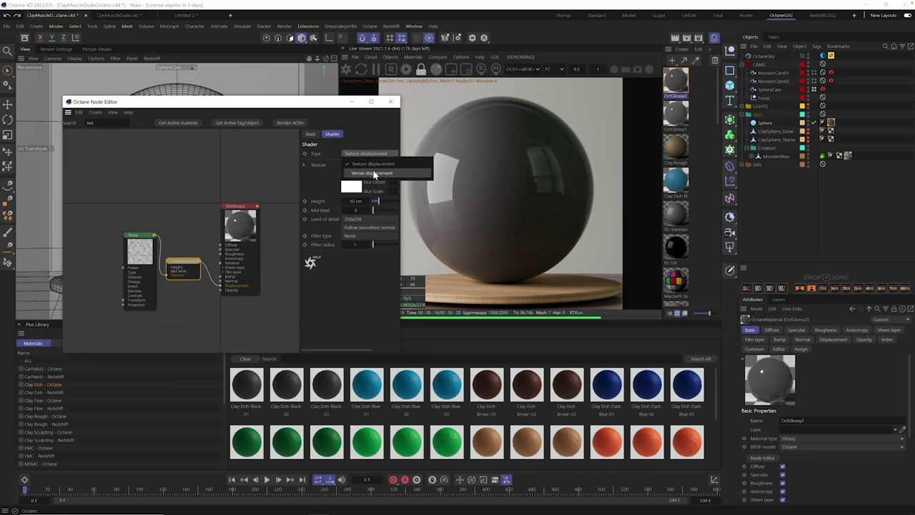
left_click(373, 173)
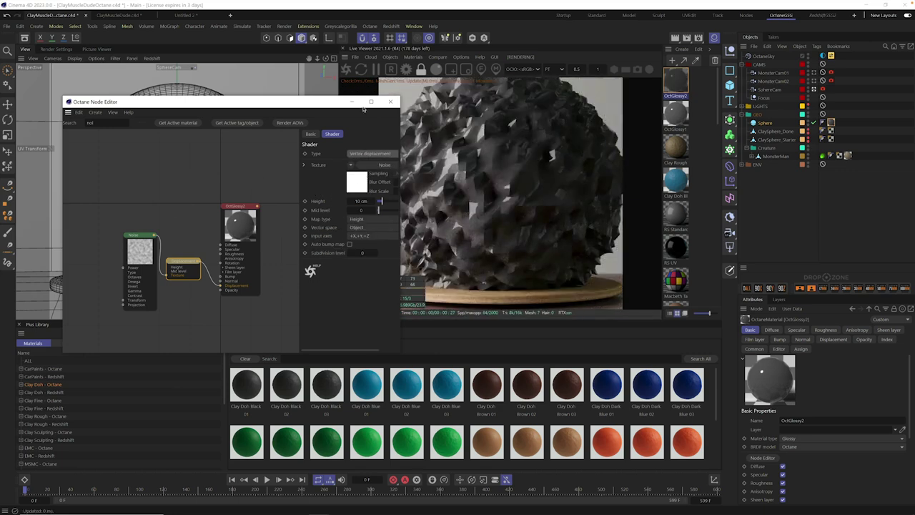
left_click_drag(354, 102, 315, 141)
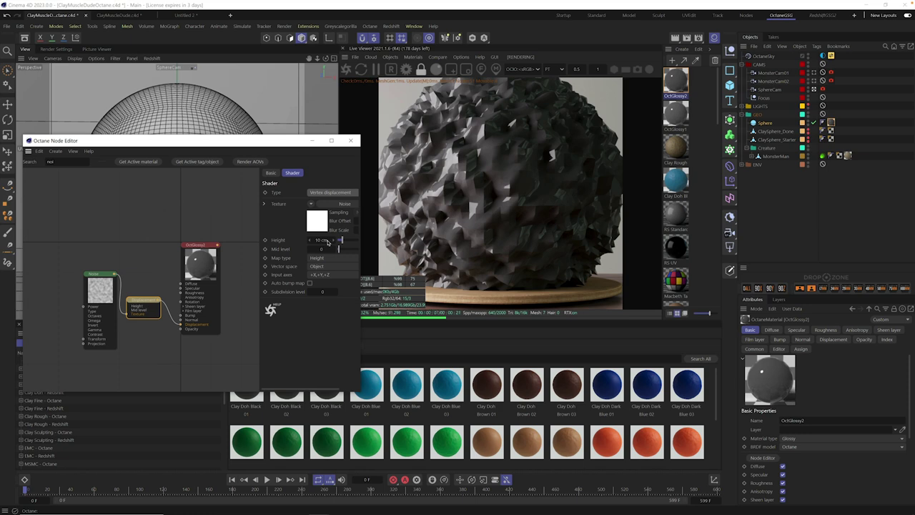
double_click(323, 241)
type("2")
key("Return")
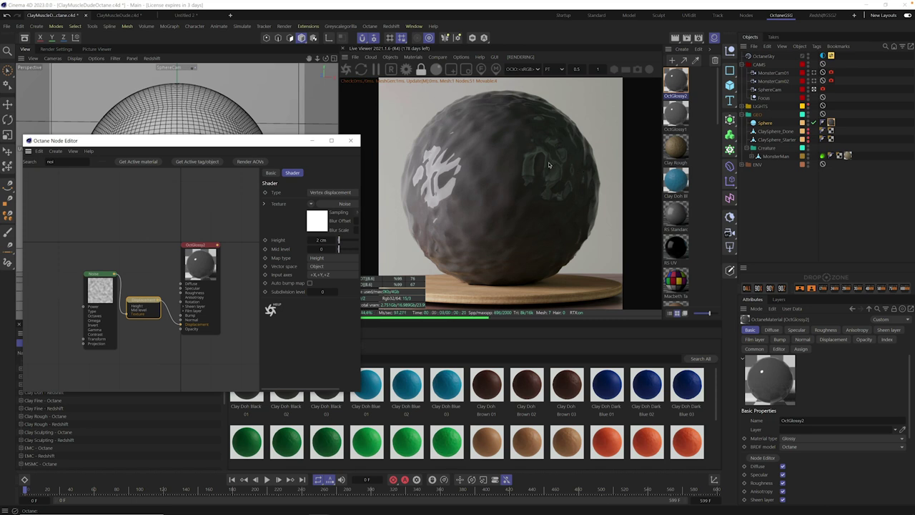
Select the Sphere and bring up its Tags > C4doctane Tags menu
left_click(766, 123)
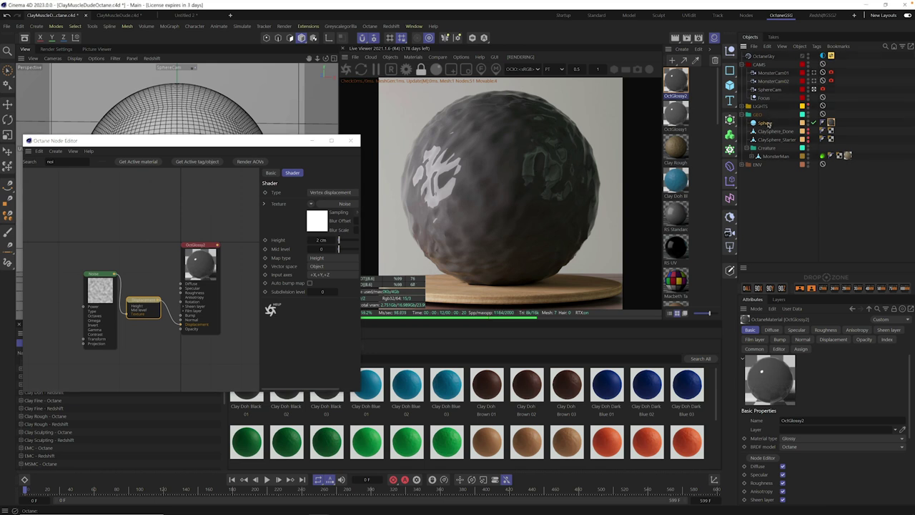
left_click(817, 47)
mouse_move(838, 82)
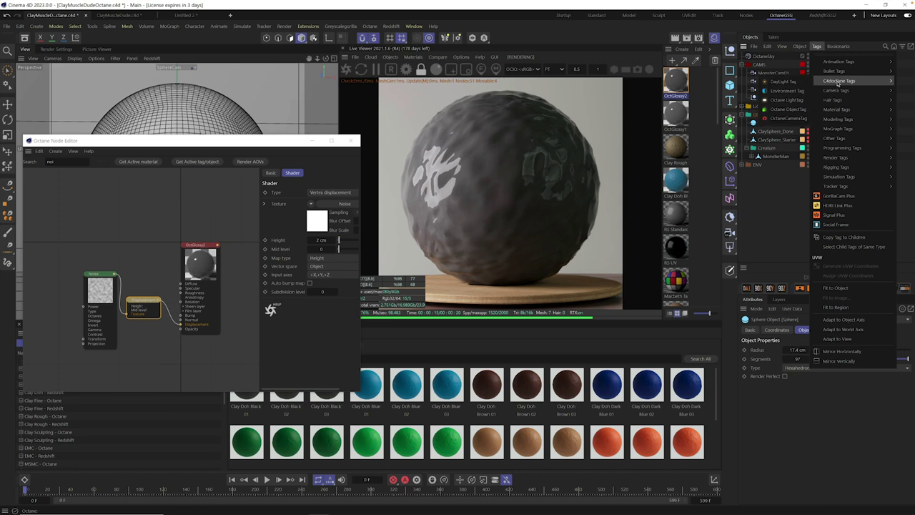
Add an Octane ObjectTag to the Sphere and set its subdivision level to 3
left_click(792, 109)
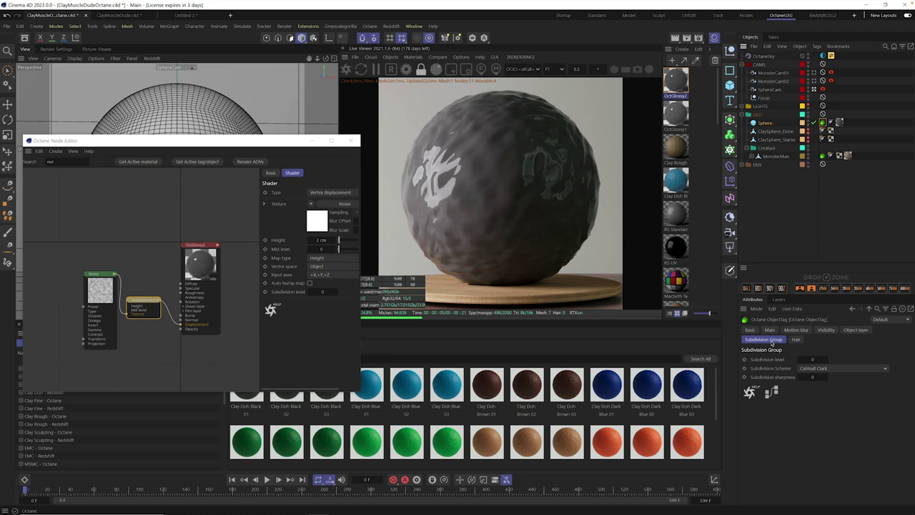
left_click(828, 361)
left_click(827, 360)
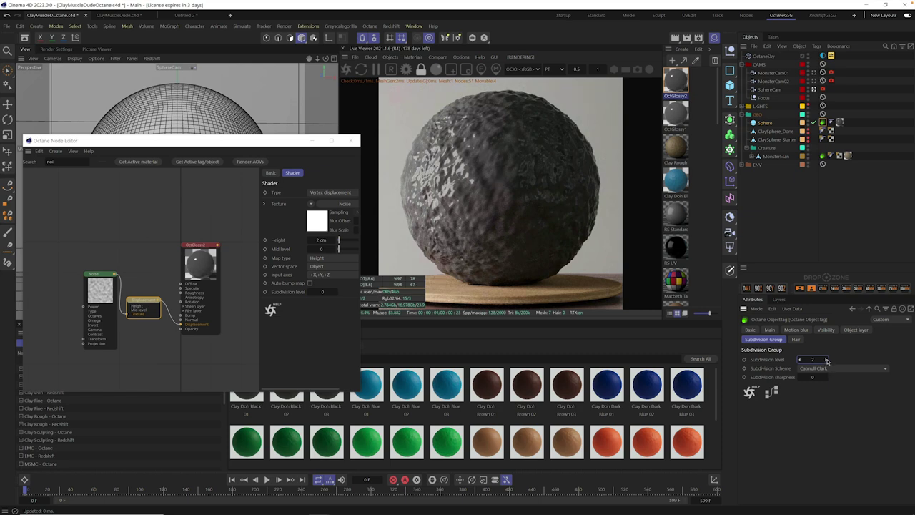
left_click(827, 360)
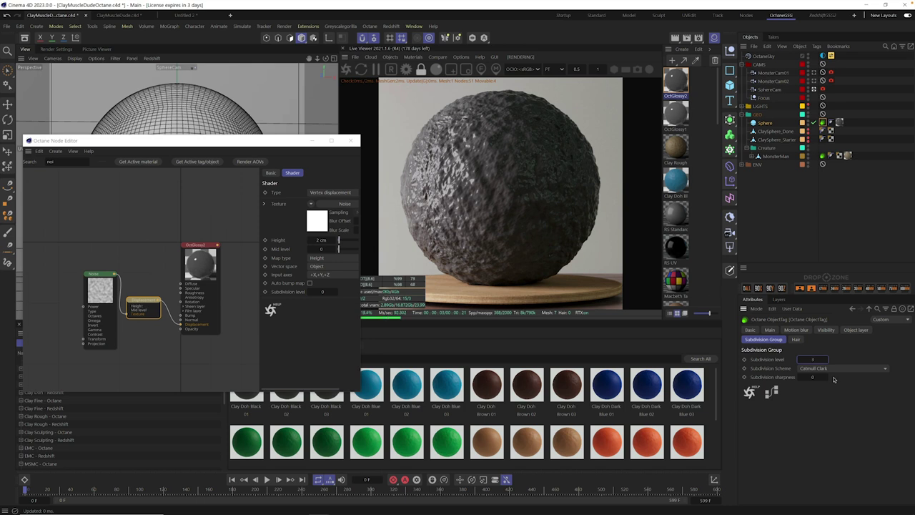
left_click(828, 360)
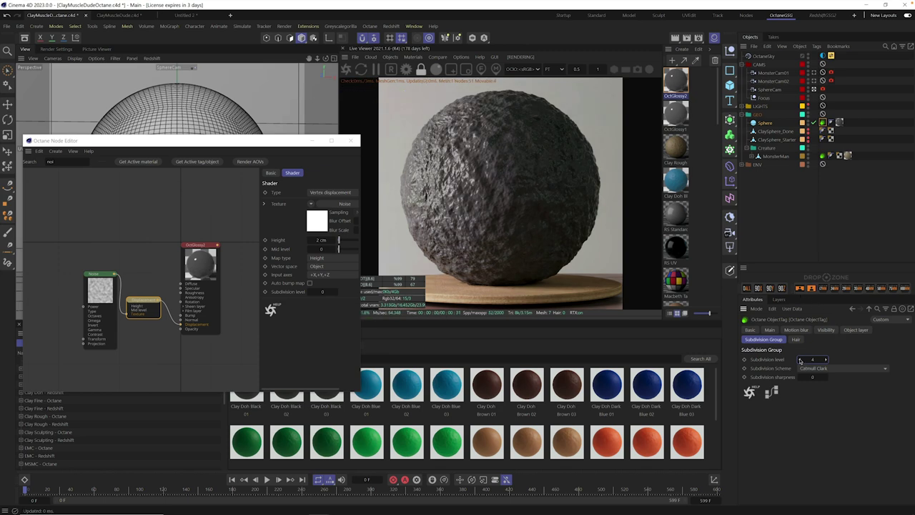
scroll(801, 360, "down", 1)
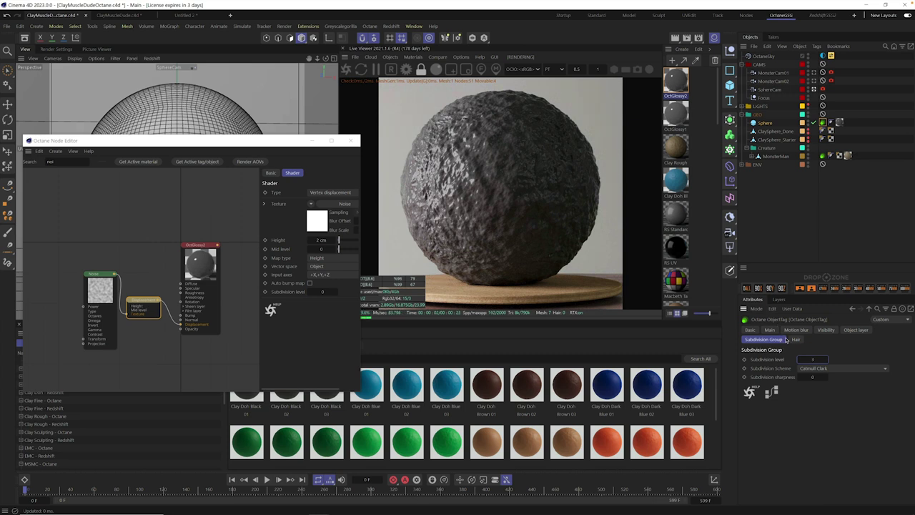
Switch the Noise node's type from Perlin to Turbulence
left_click_drag(235, 141, 259, 133)
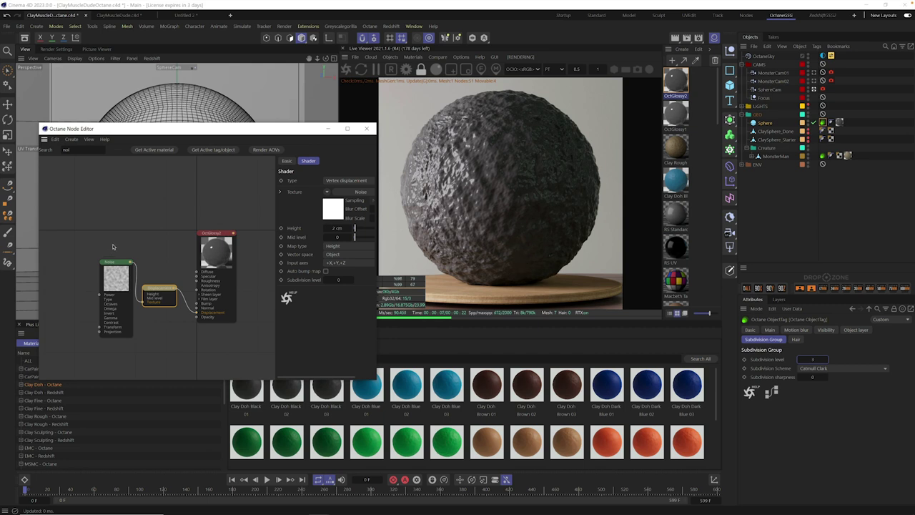
left_click(118, 268)
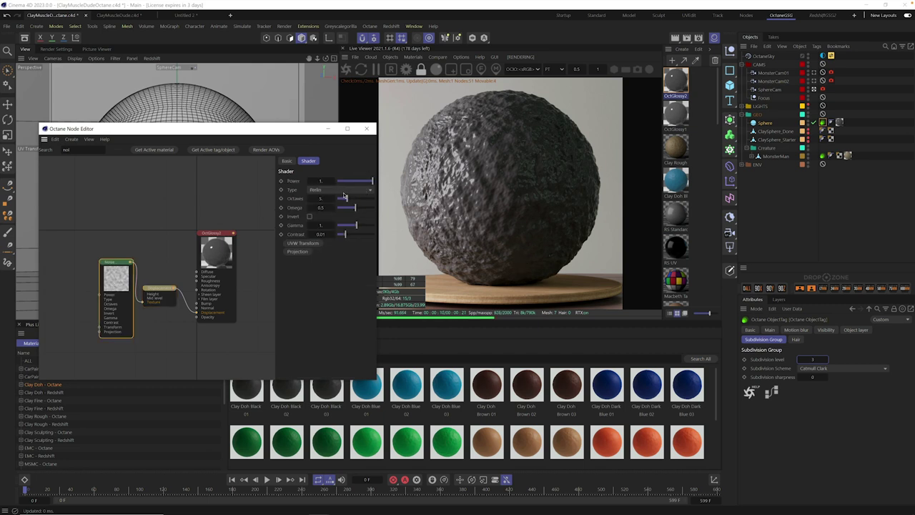
left_click(329, 190)
left_click(332, 208)
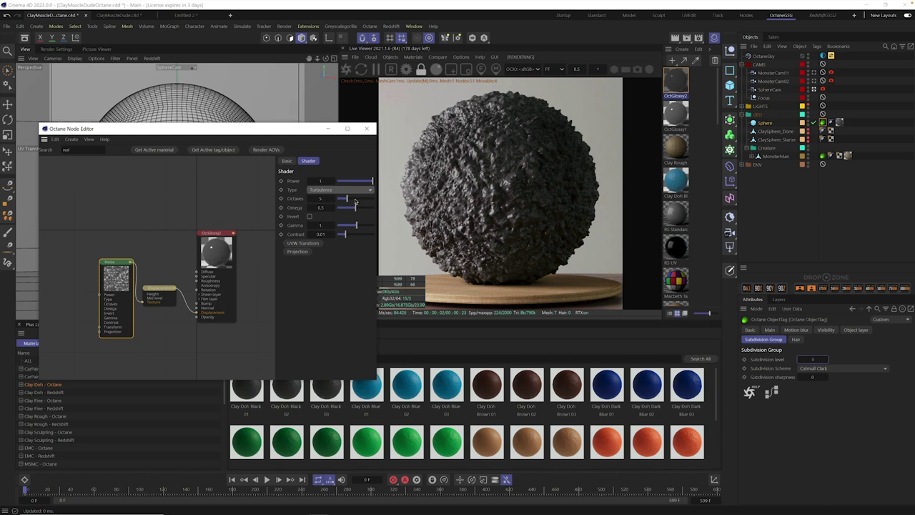
left_click(158, 294)
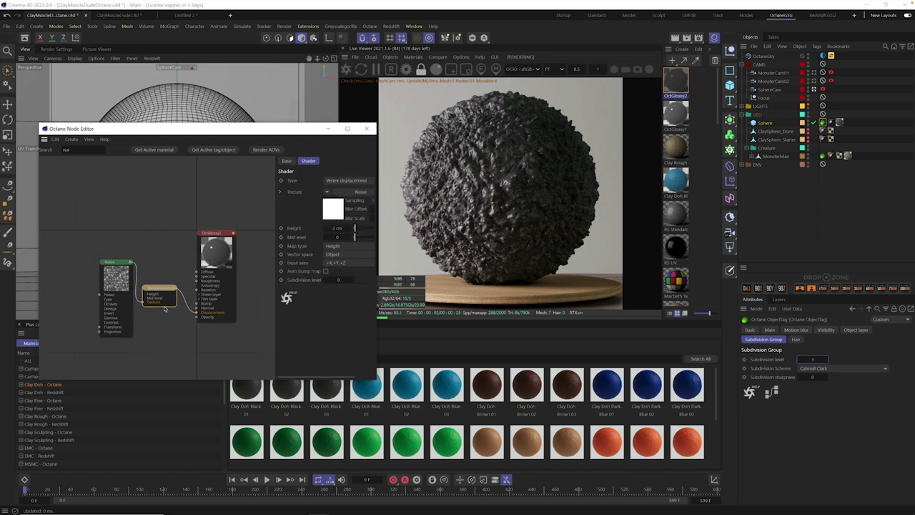
Set vertex displacement Height to 6 cm, Mid level to 0.5, then Height to 1 cm
left_click(338, 228)
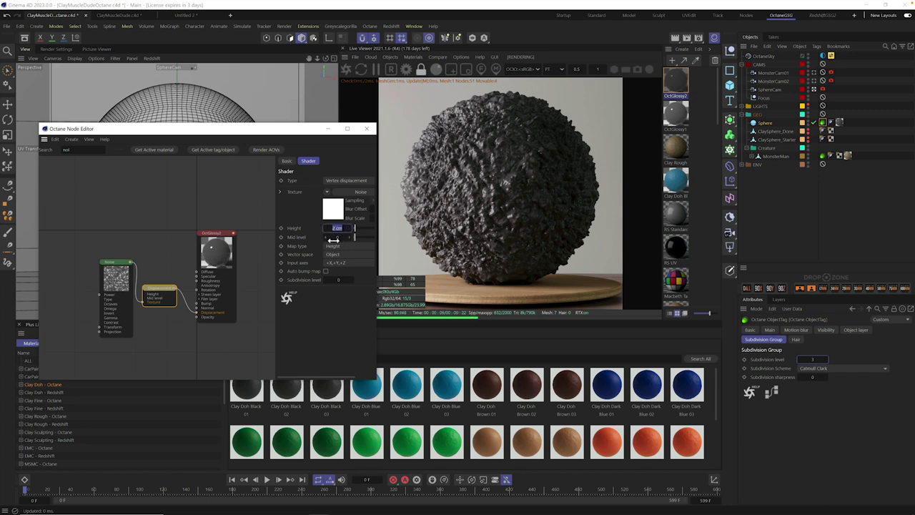
type("6")
key("Return")
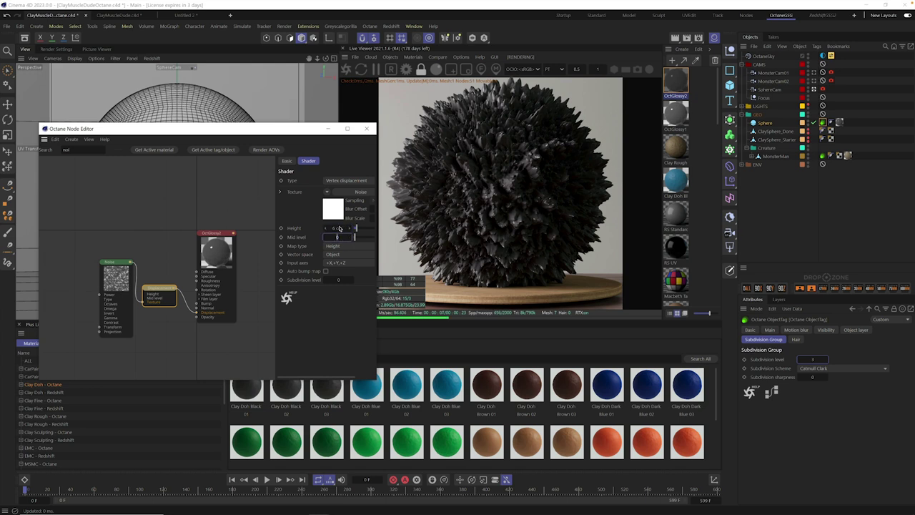
left_click_drag(338, 237, 340, 230)
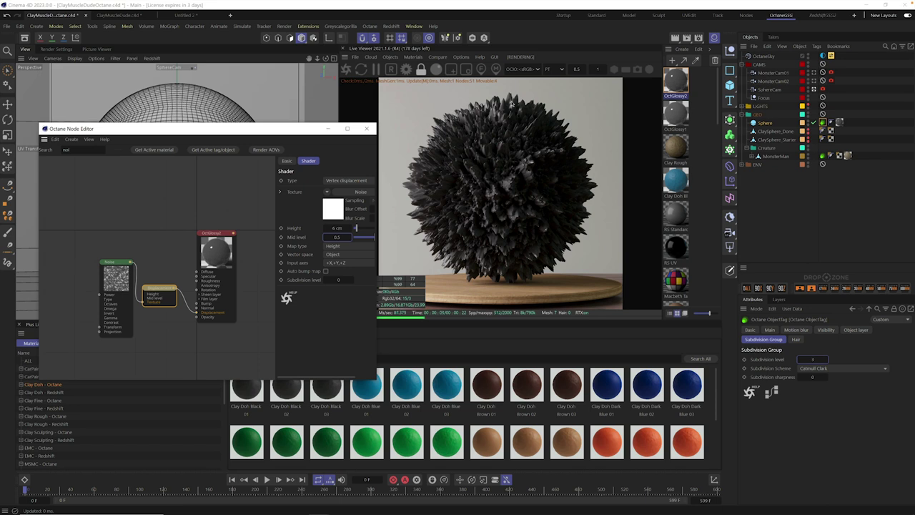
double_click(338, 228)
type("1")
key("Return")
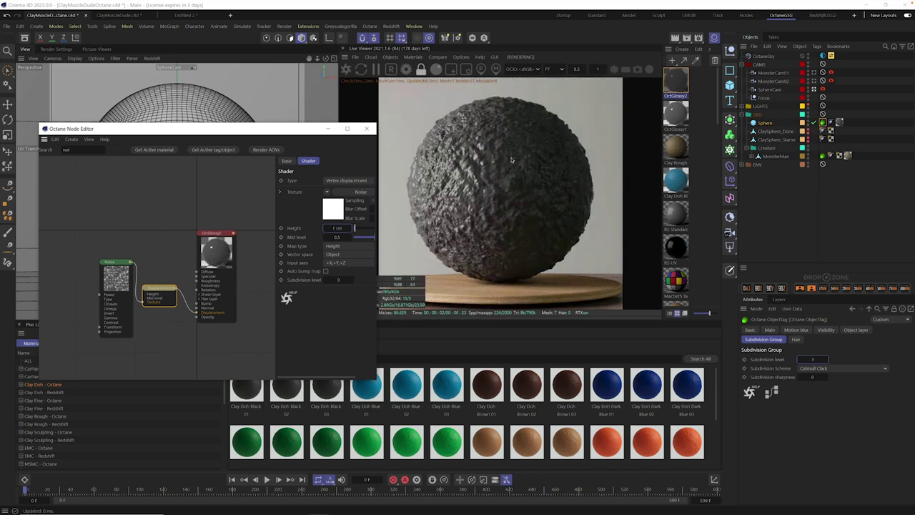
Raise OctGlossy2's roughness to about 0.32 and the Sphere's Octane subdivision level to 4
left_click(839, 122)
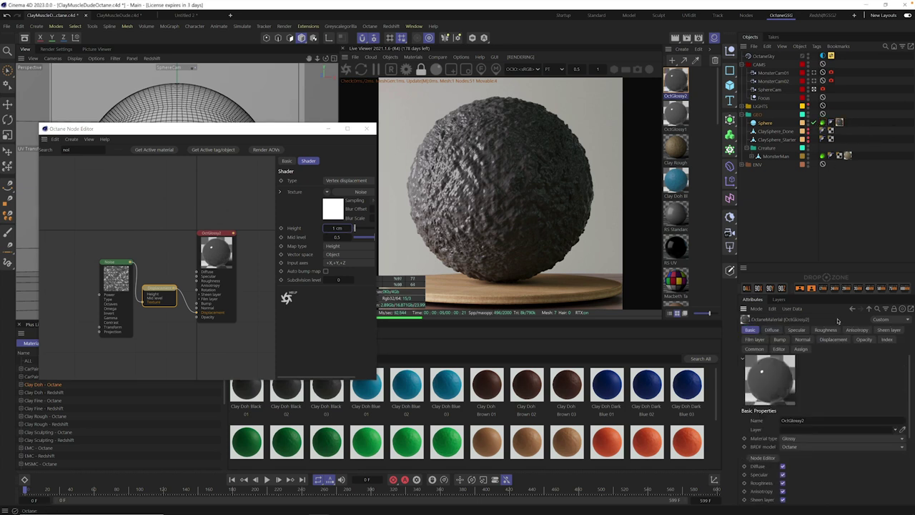
left_click(800, 332)
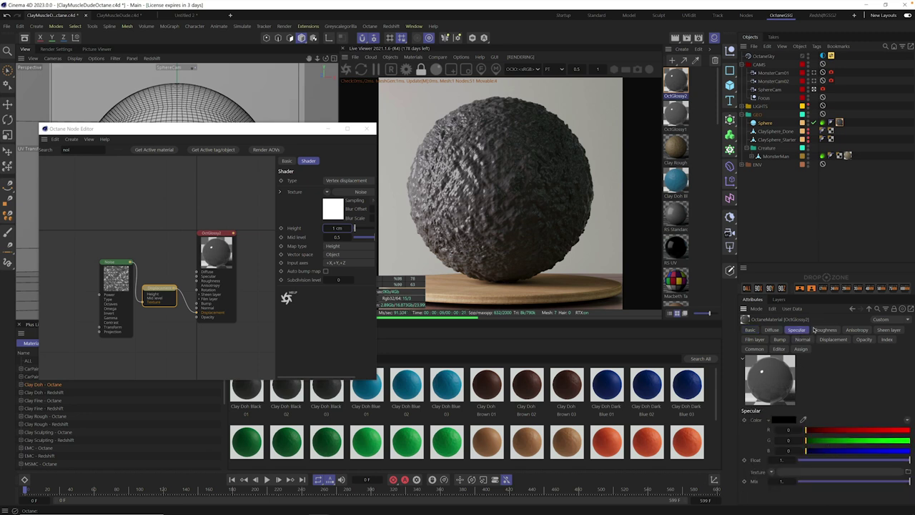
left_click(826, 330)
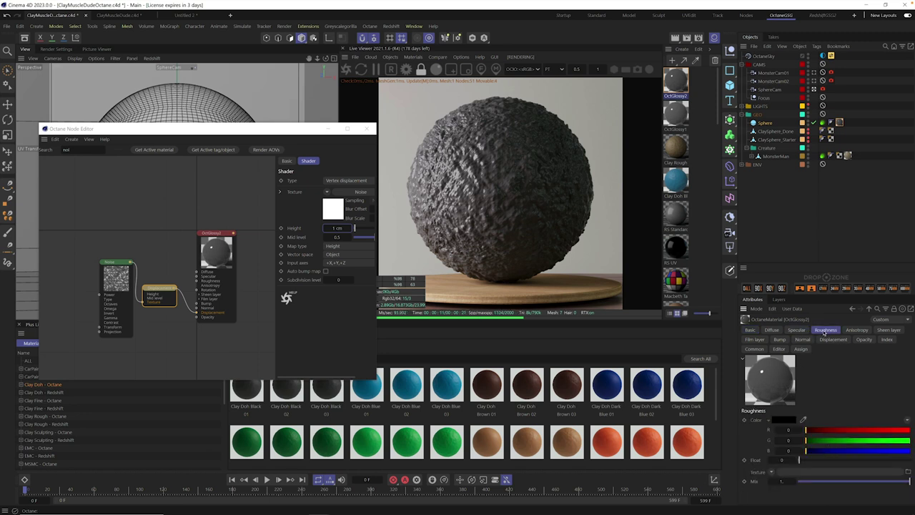
left_click_drag(820, 462, 834, 461)
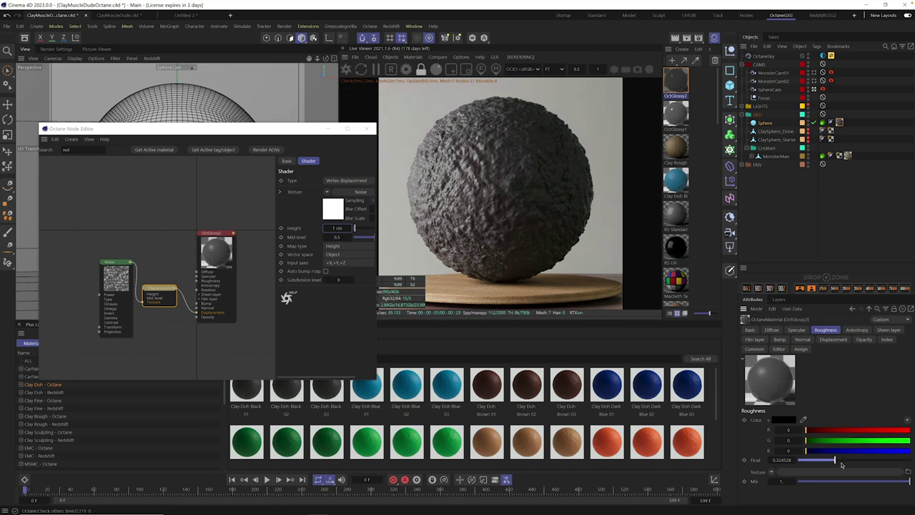
left_click(823, 123)
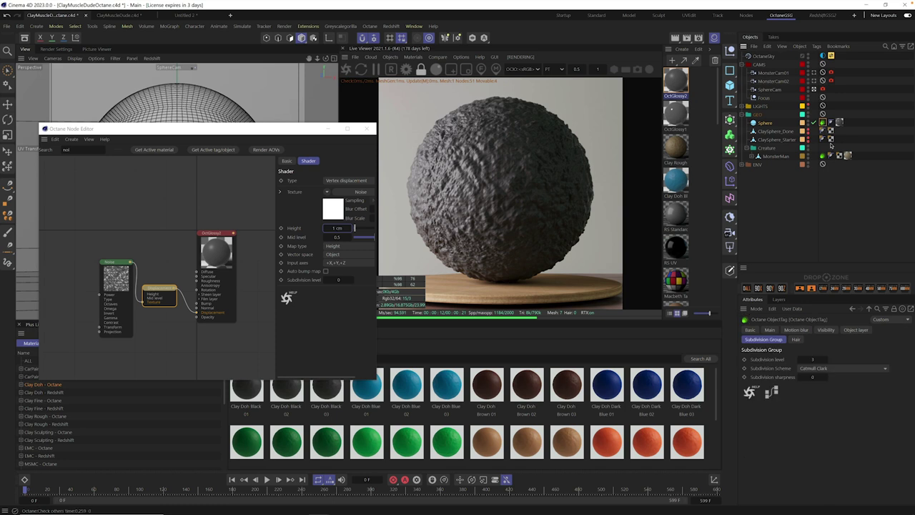
left_click(826, 359)
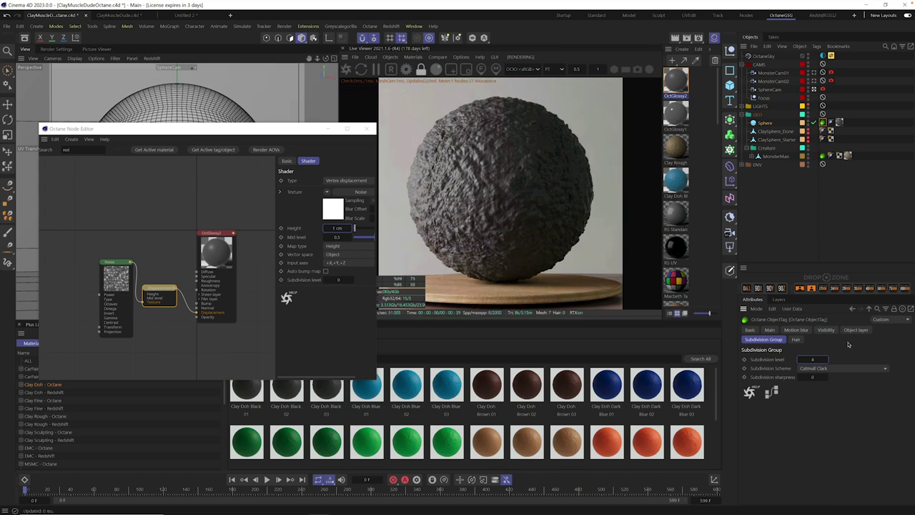
Close the Octane Node Editor, hide the Sphere, and select MonsterMan
left_click(547, 228)
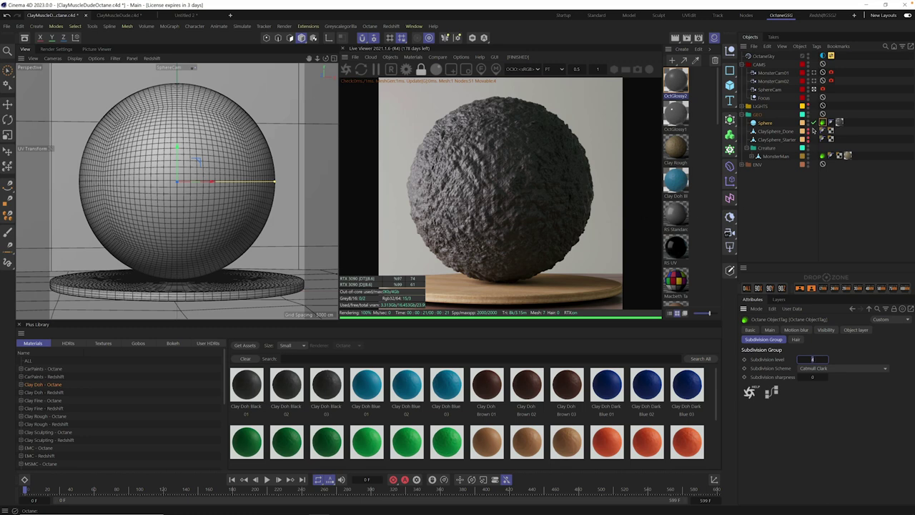
left_click(808, 123, "ctrl")
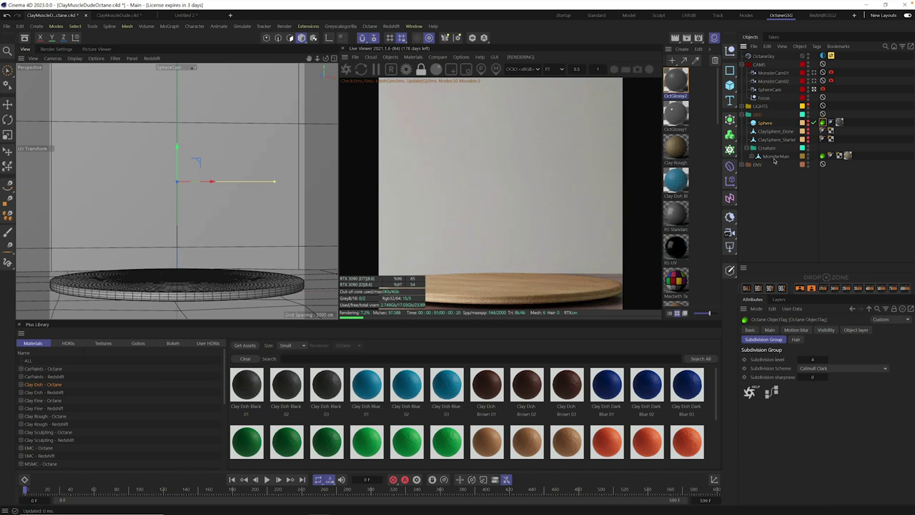
left_click(777, 156)
Make the Monster layer visible and view through the MonsterCam01 camera
left_click(780, 300)
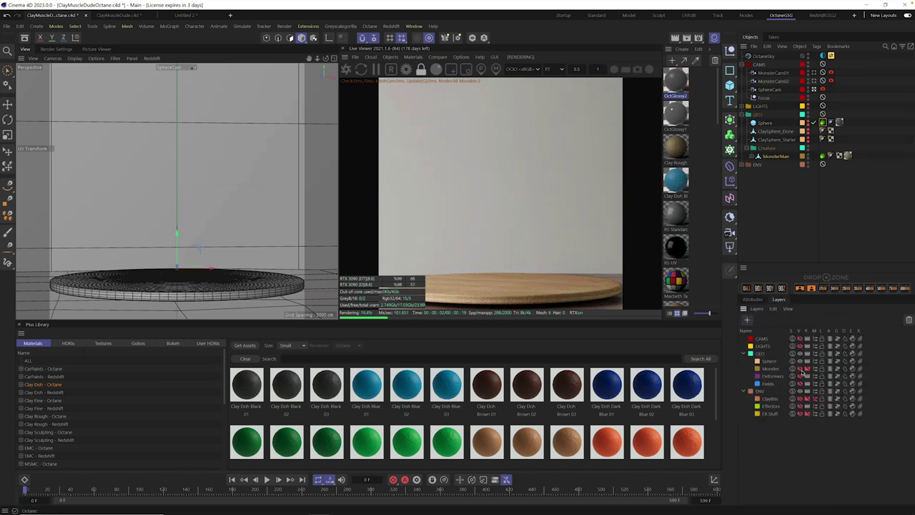
left_click(801, 369)
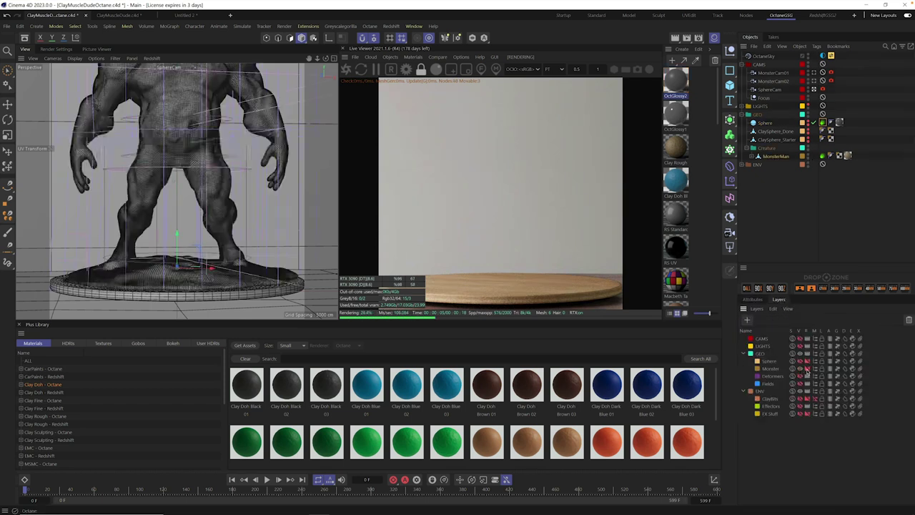
left_click(814, 81)
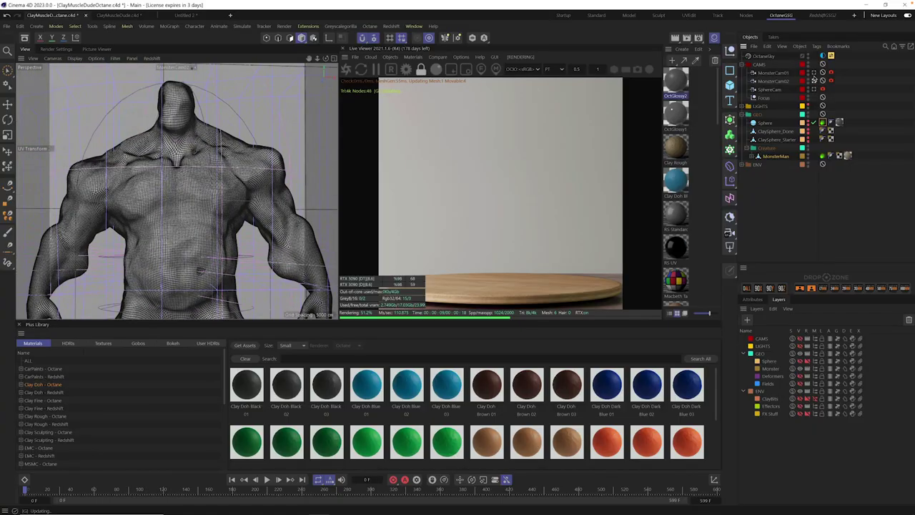
left_click(814, 73)
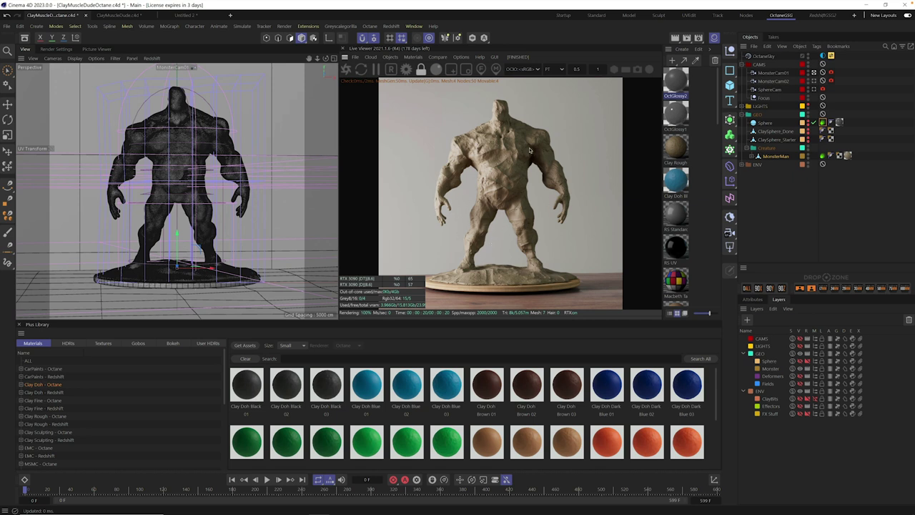
Switch to MonsterCam02 and lower MonsterMan's Octane Object tag subdivision level to 1
left_click(814, 81)
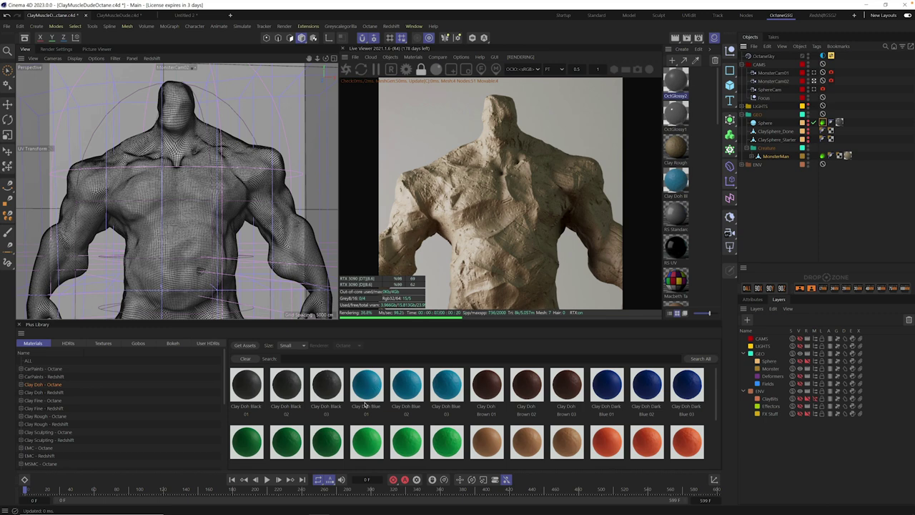
left_click(847, 155)
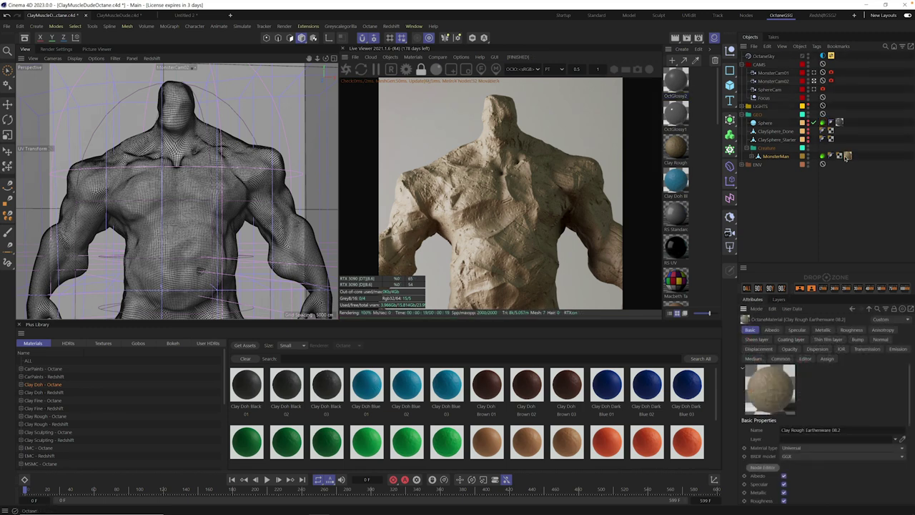
left_click(822, 156)
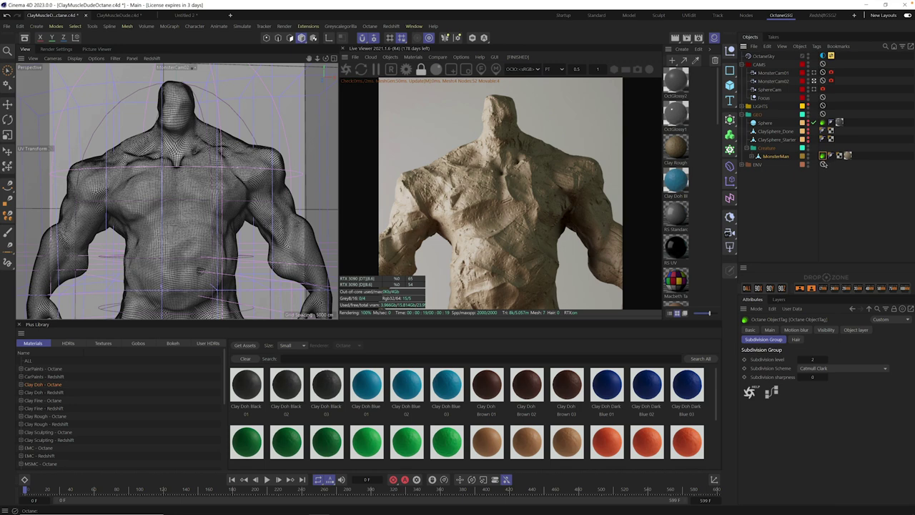
left_click(801, 361)
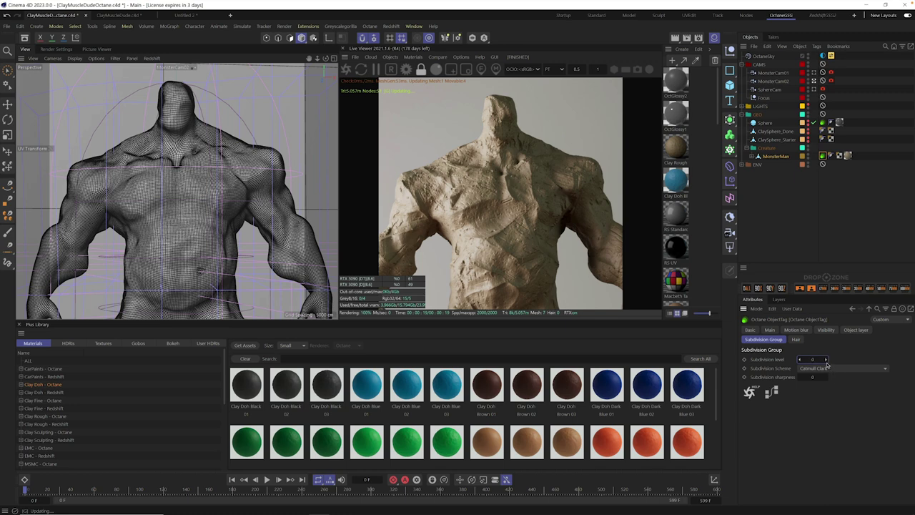
Restart the Live Viewer and raise the subdivision level to 3
left_click(347, 71)
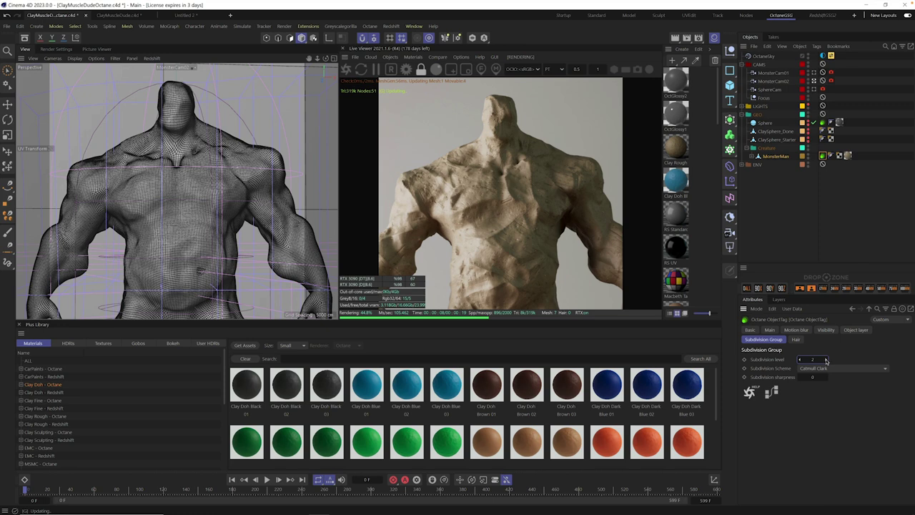
left_click(826, 360)
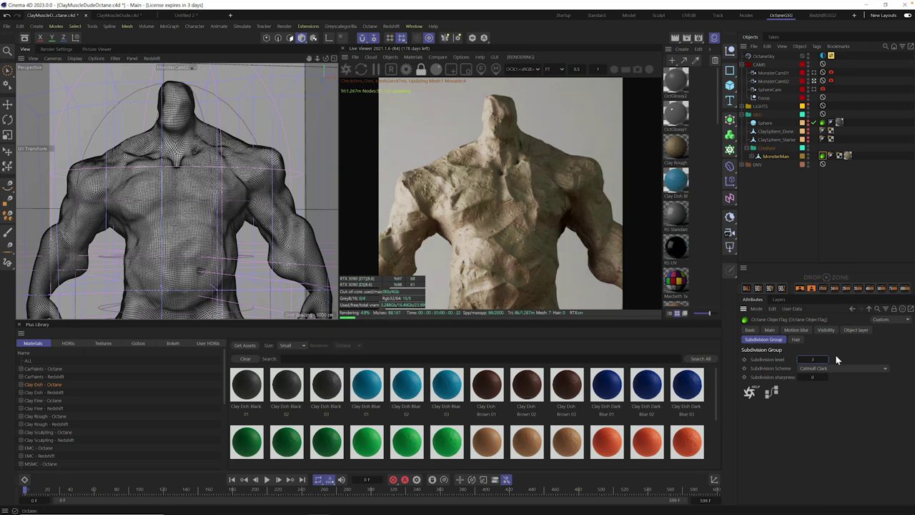
left_click(836, 357)
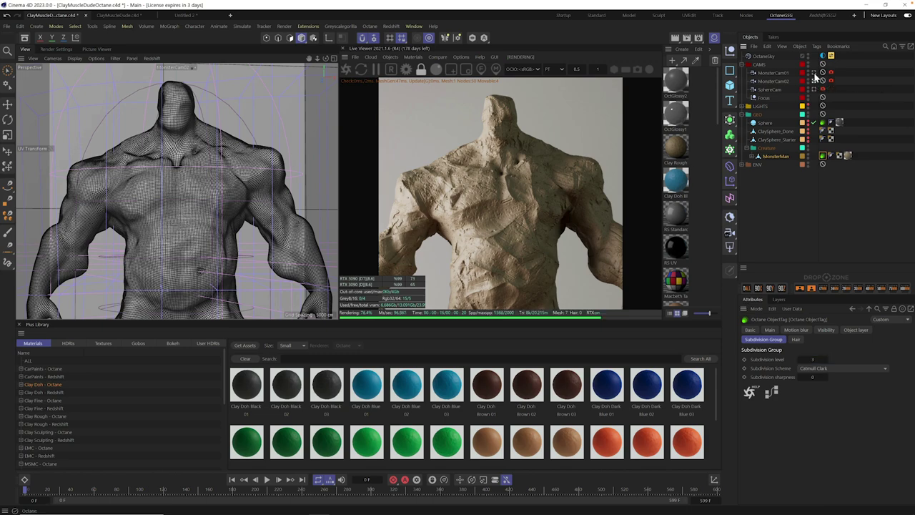
Activate MonsterCam01 to see the finished full-body clay render
left_click(814, 81)
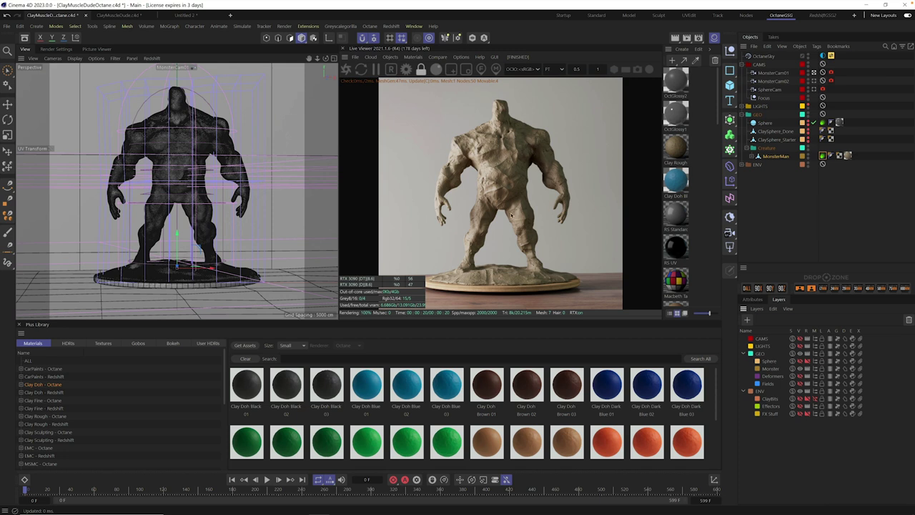
Drag the orange Clay Doh material onto MonsterMan and restart the Live Viewer render
left_click_drag(691, 449, 849, 157)
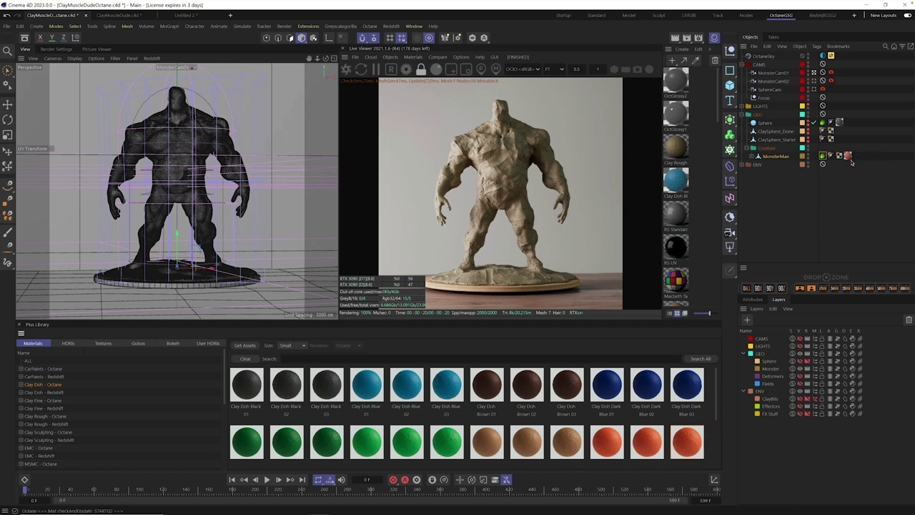
left_click(347, 72)
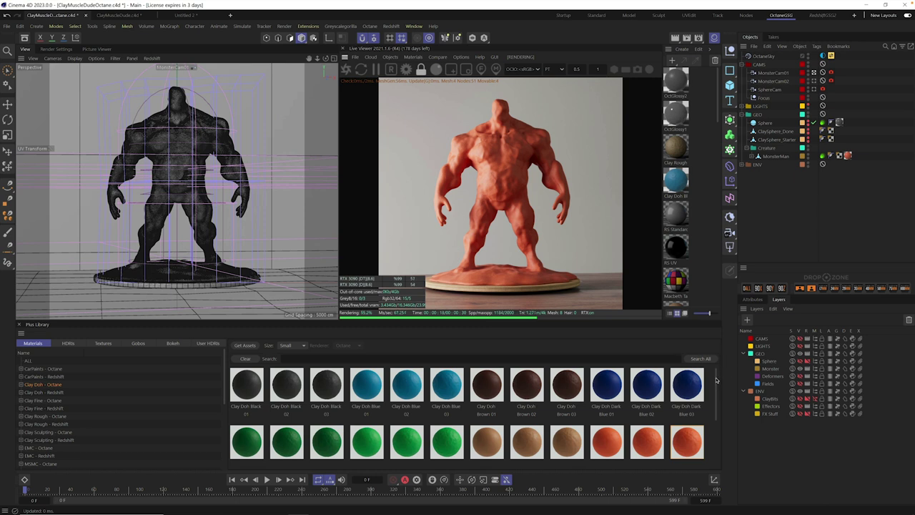
mouse_move(718, 380)
left_mouse_down()
mouse_move(718, 435)
mouse_move(714, 364)
left_mouse_up()
mouse_move(718, 379)
left_mouse_down()
mouse_move(720, 439)
mouse_move(717, 369)
left_mouse_up()
Apply Clay Sculpting Earthenware 10 to MonsterMan and restart the Live Viewer render
left_click(48, 410)
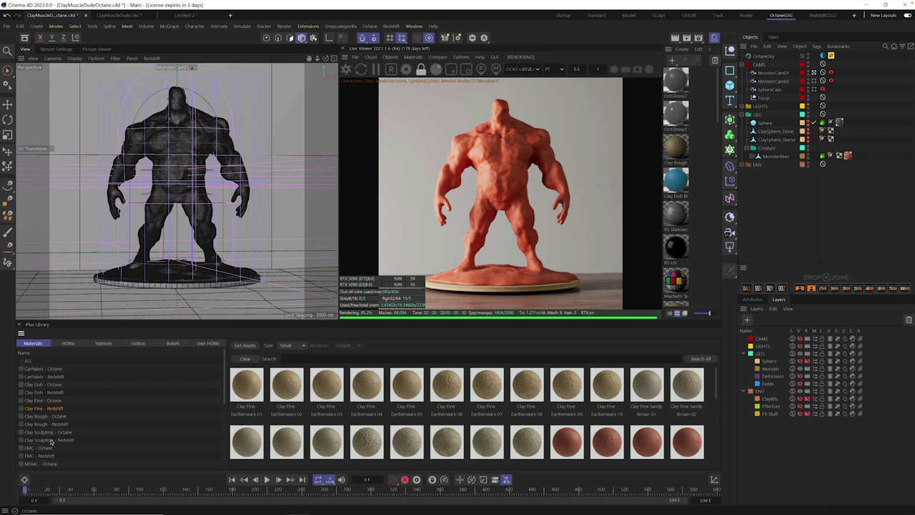
left_click(50, 440)
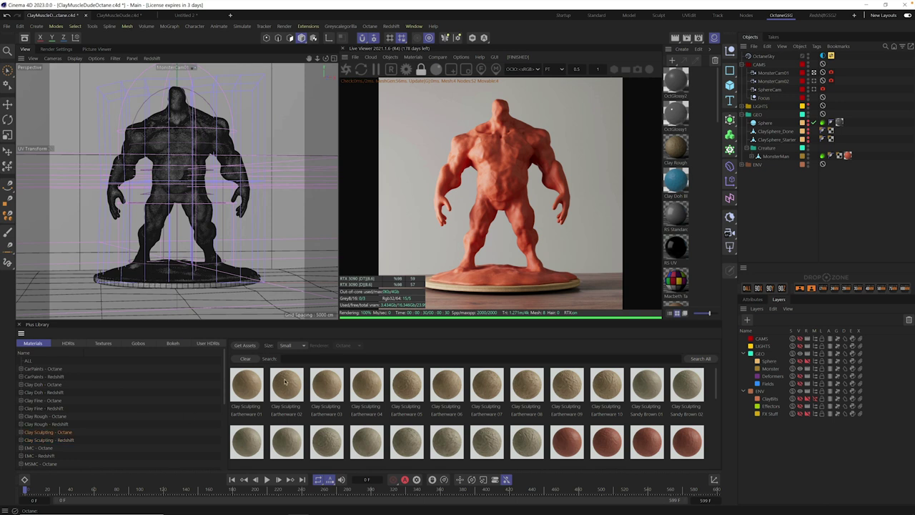
left_click_drag(608, 388, 855, 160)
left_click(345, 70)
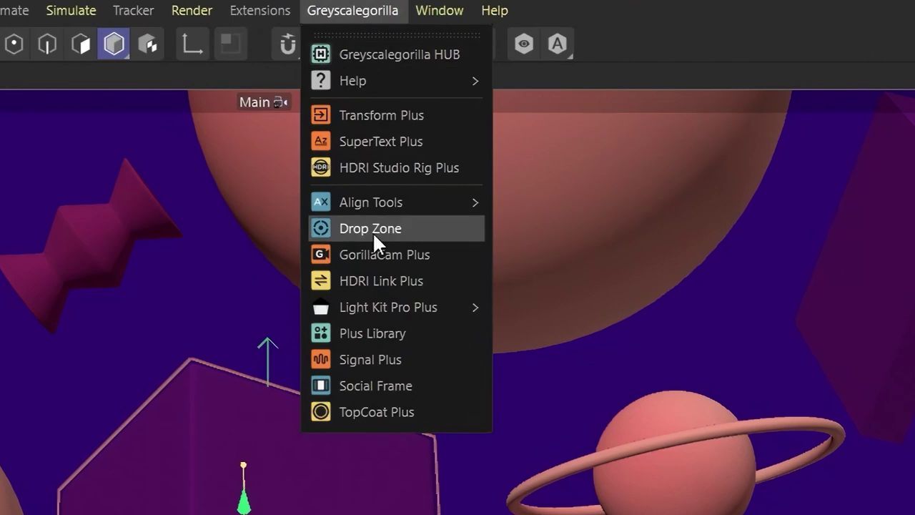
Open the Drop Zone Plus Library and browse to the Metal Vol1 - Arnold materials
left_click(372, 229)
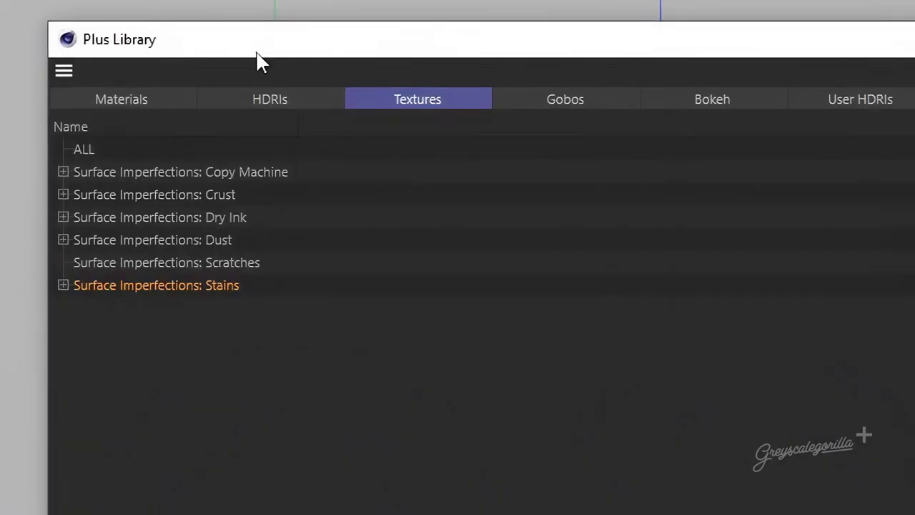
left_click(176, 195)
left_click(155, 241)
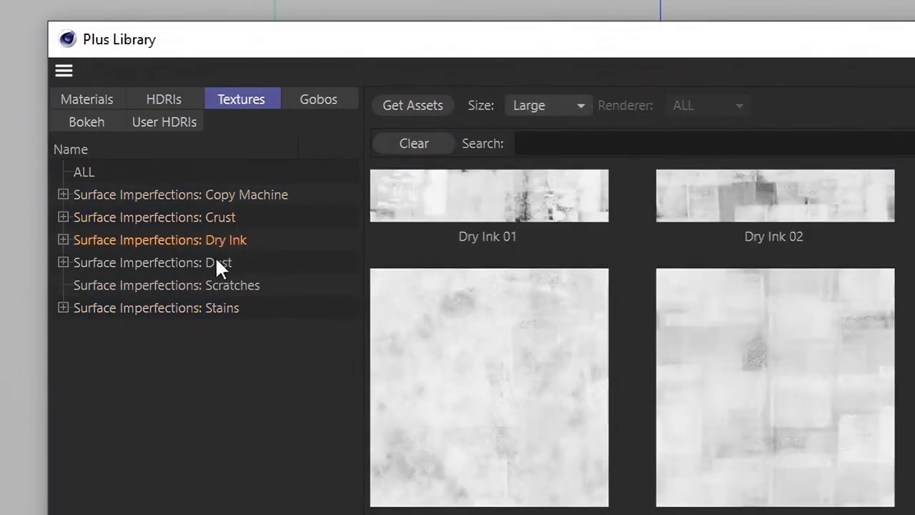
left_click(158, 307)
left_click(164, 99)
left_click(143, 216)
left_click(86, 99)
left_click(129, 194)
scroll(615, 401, "down", 10)
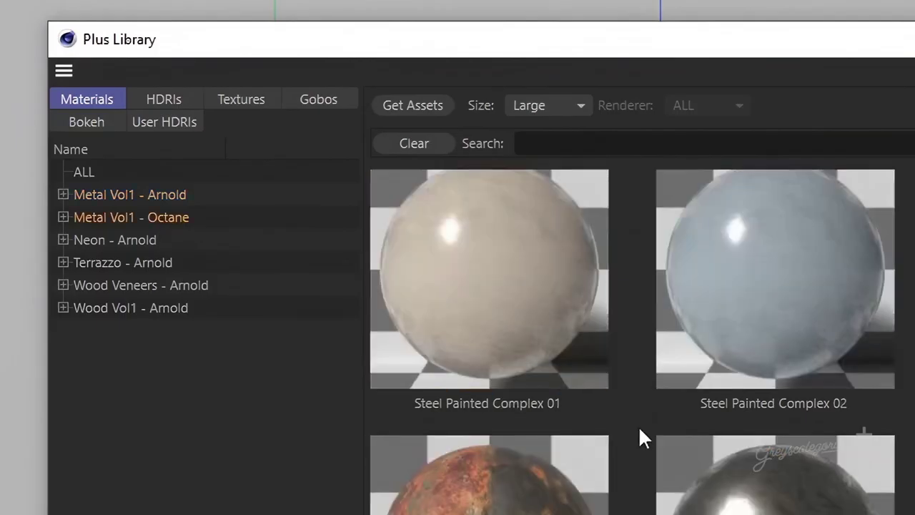